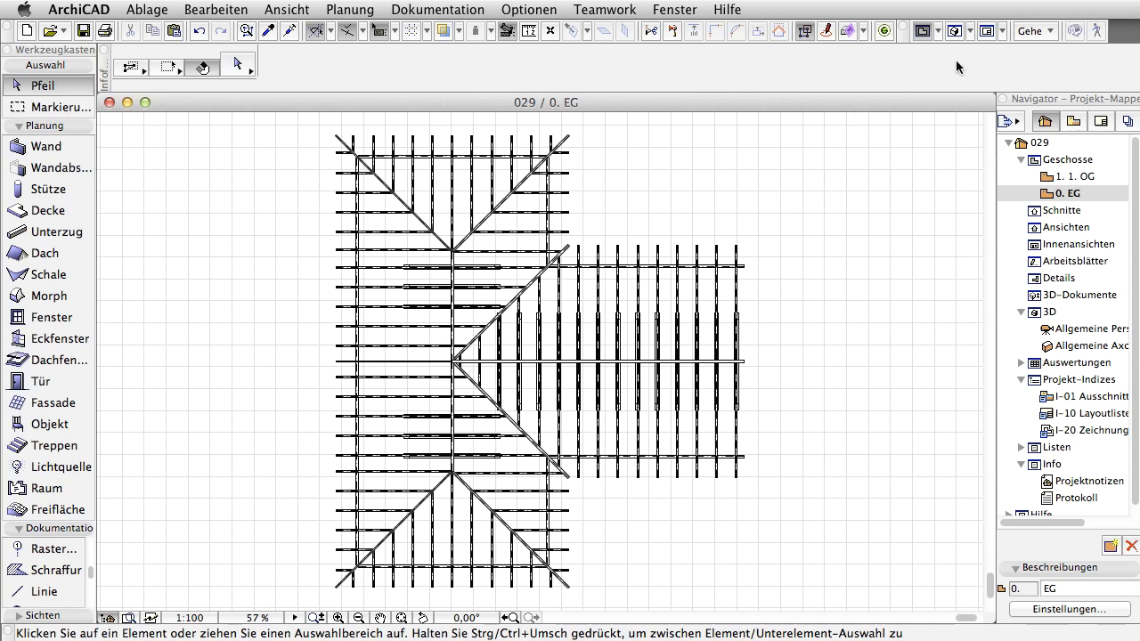
Open the interactive schedule Schema-Einstellungen and select the Roofmaker scheme.
click(961, 32)
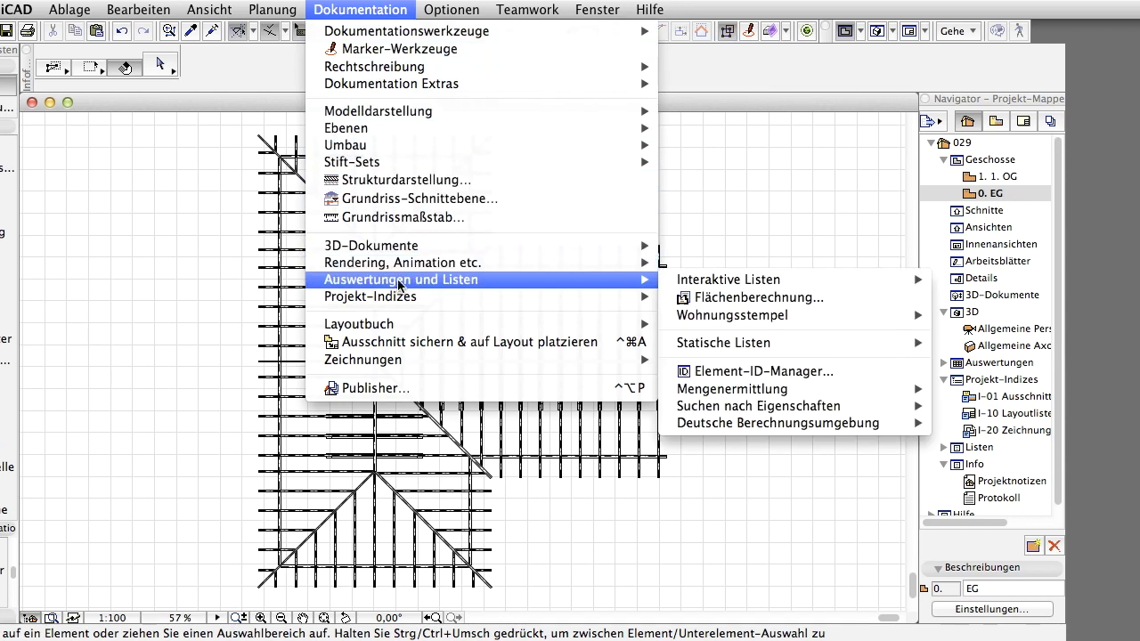
mouse_move(356, 230)
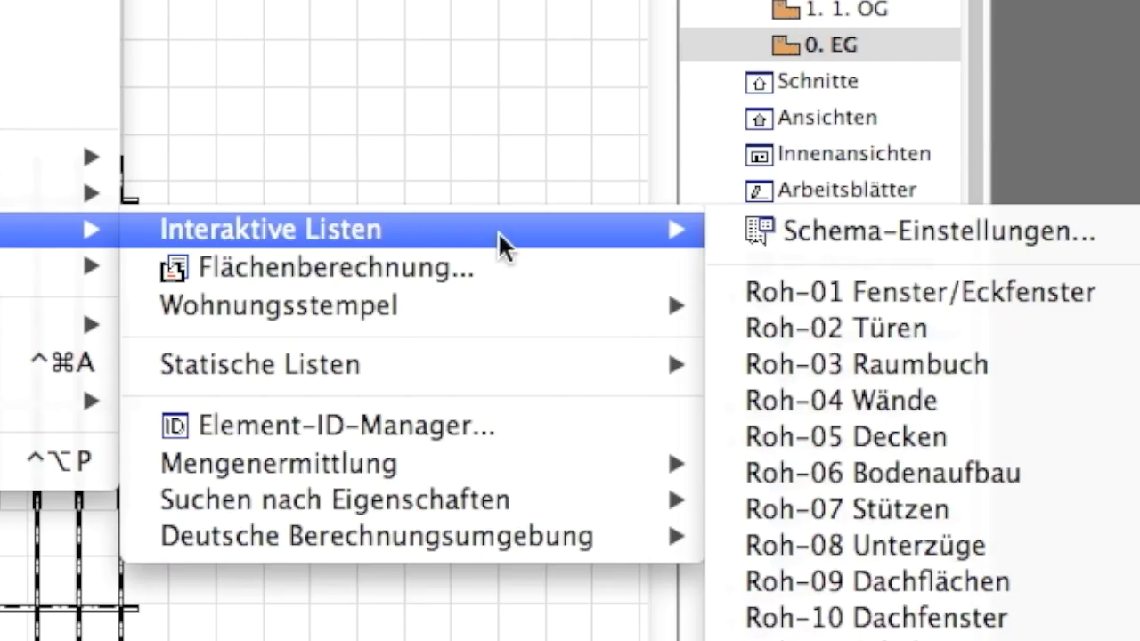
click(773, 239)
click(314, 141)
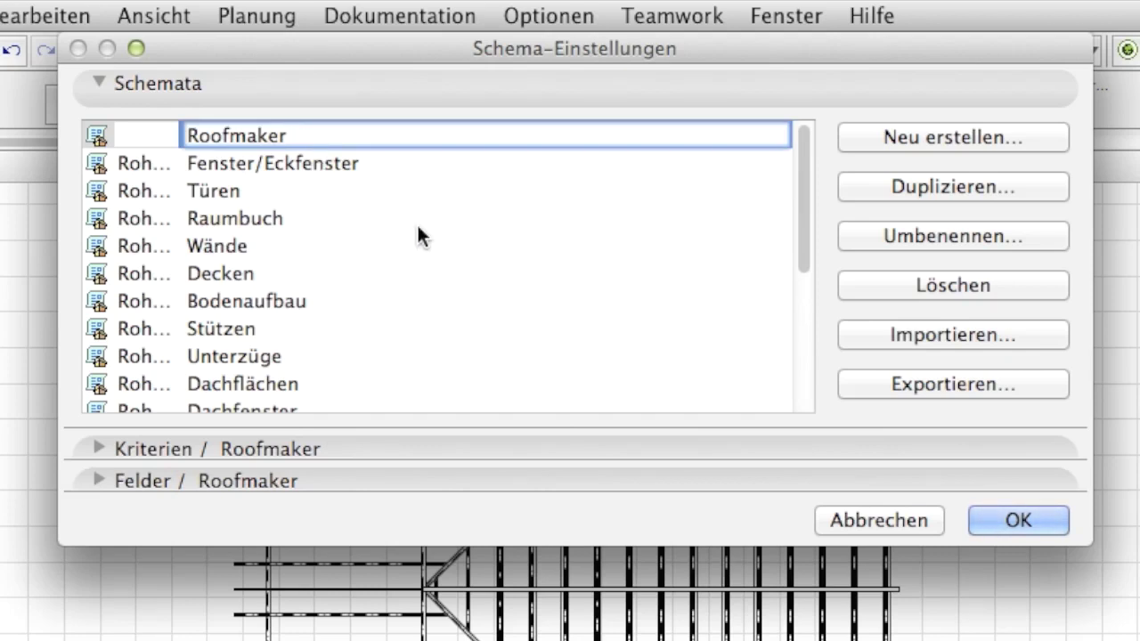
click(421, 96)
Keep Dachzubehör as the Roofmaker Subtyp Name criterion and show the scheme's Felder list.
click(421, 116)
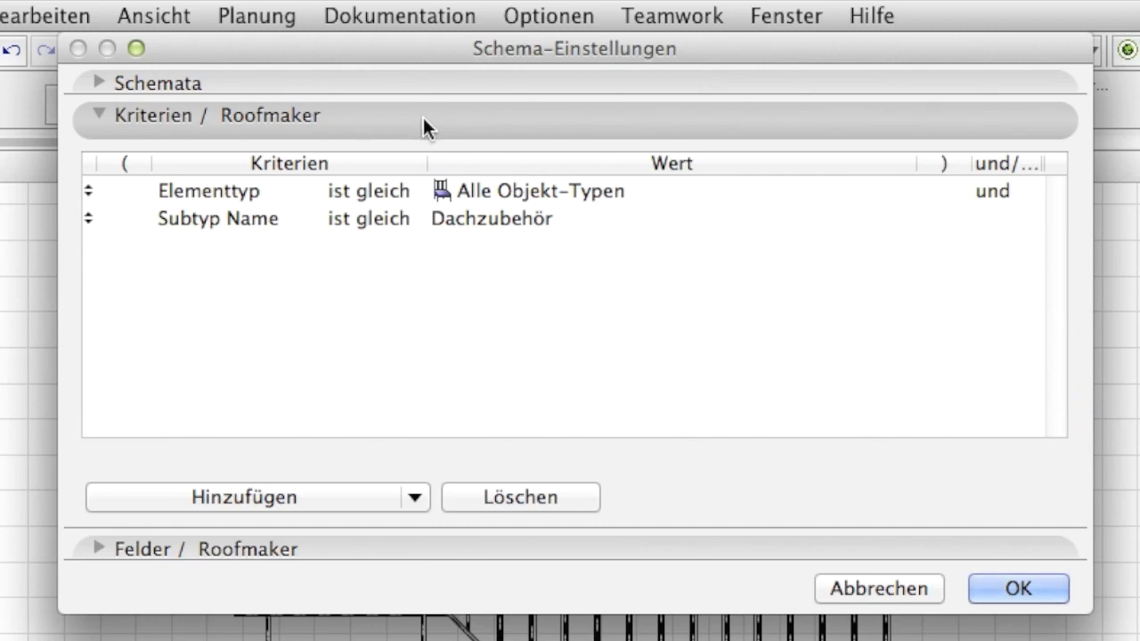
click(592, 222)
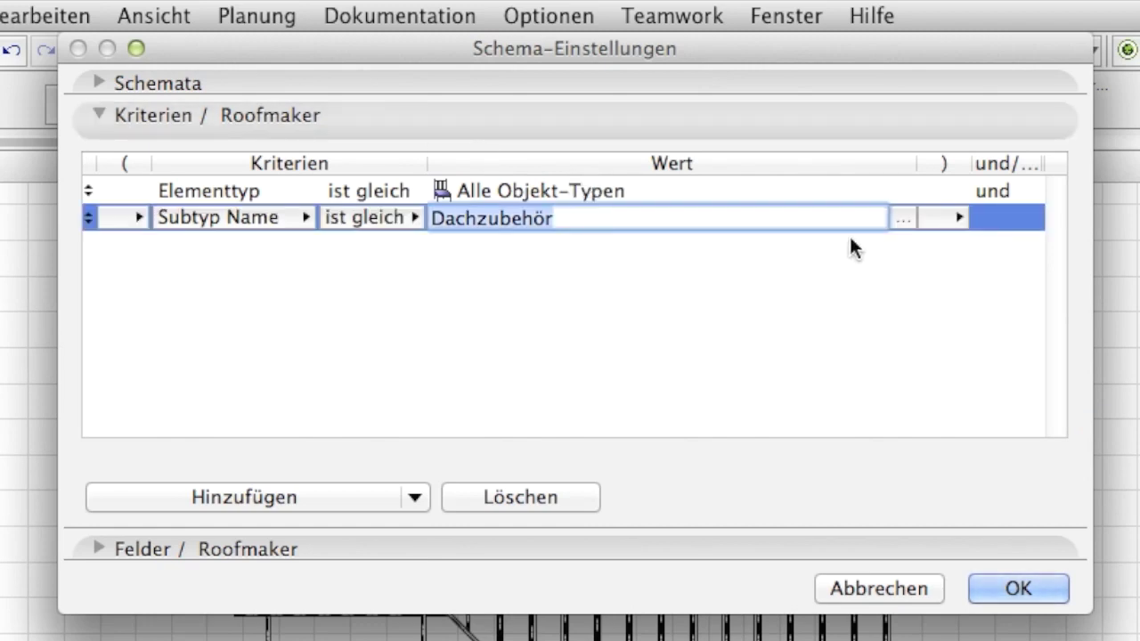
click(902, 218)
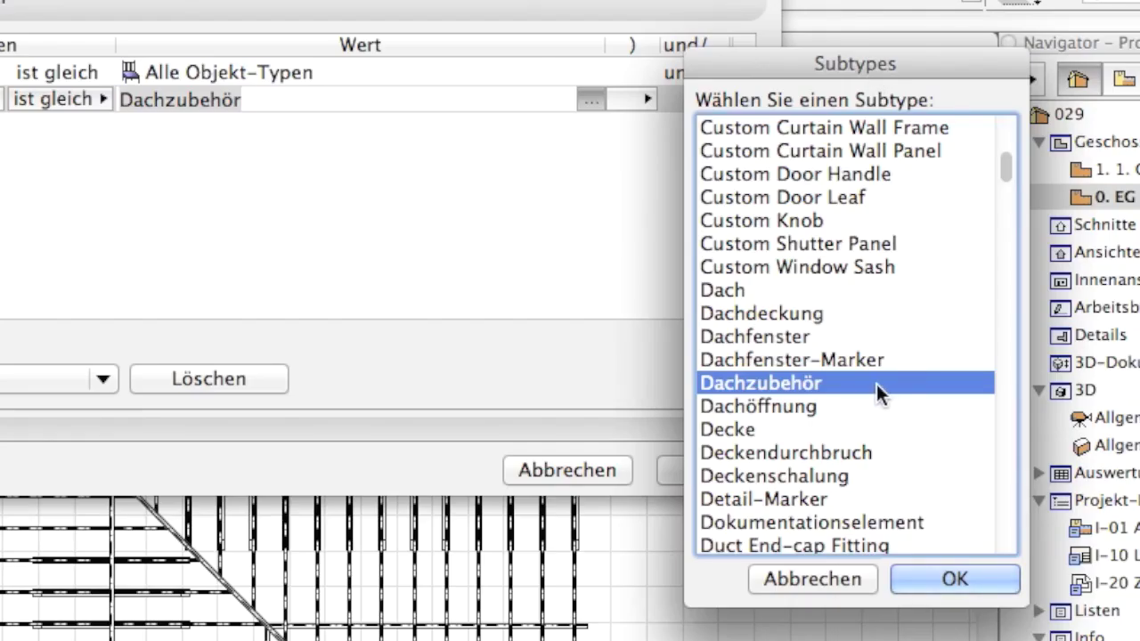
click(950, 580)
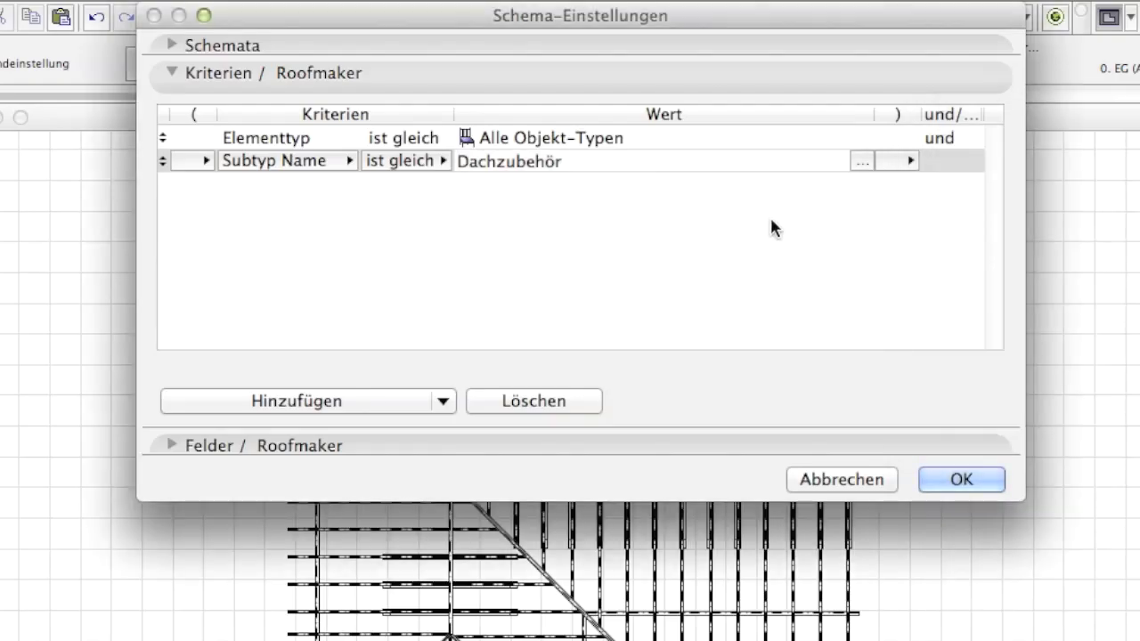
click(625, 82)
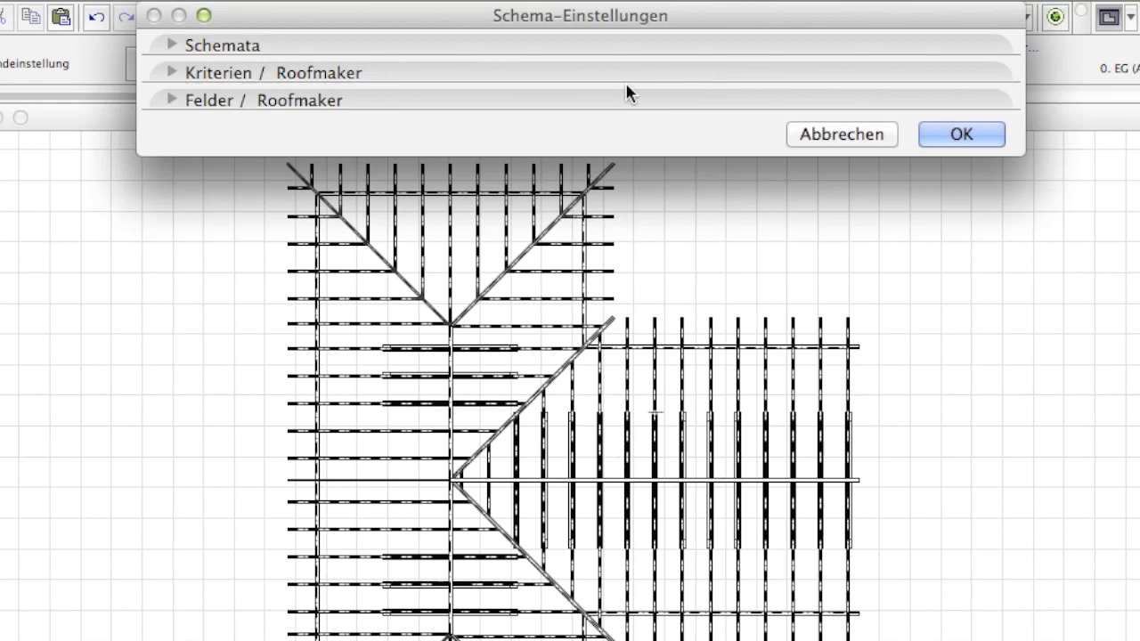
click(614, 100)
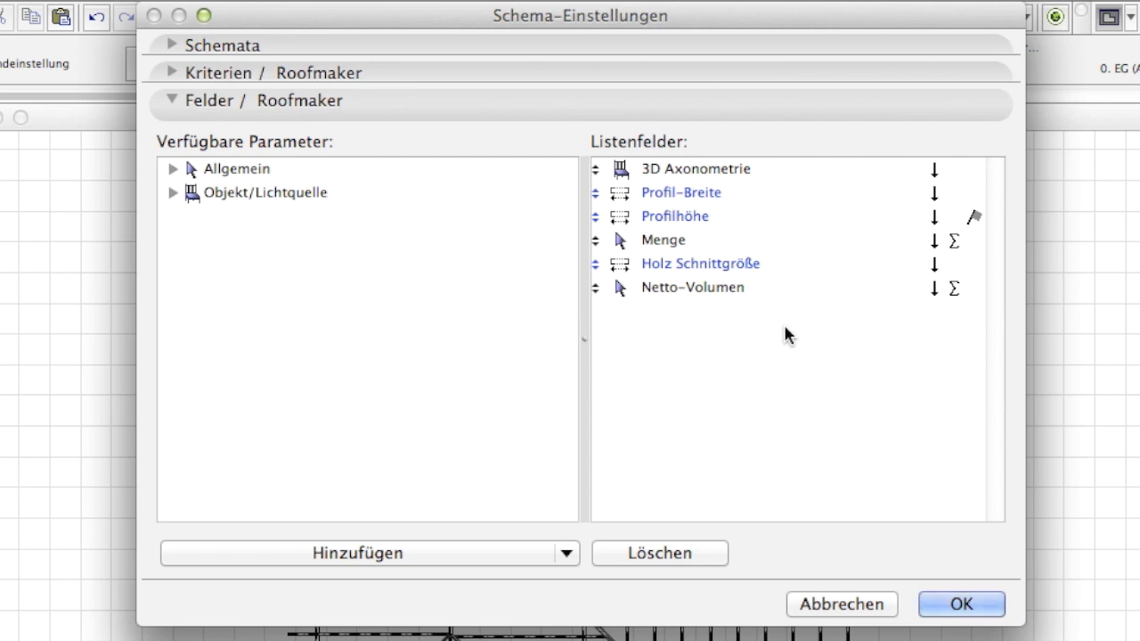
Choose Objekt-Parameter hinzufügen and expand BIBLIOTHEKEN 17 > Objektbibliotheken 17.
click(570, 553)
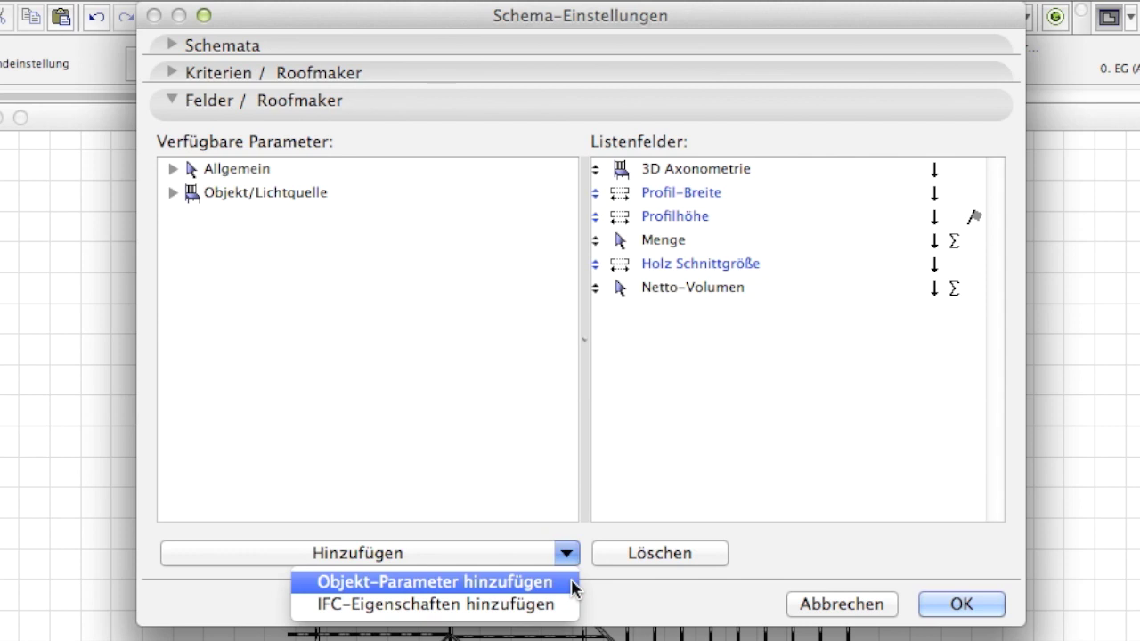
click(575, 585)
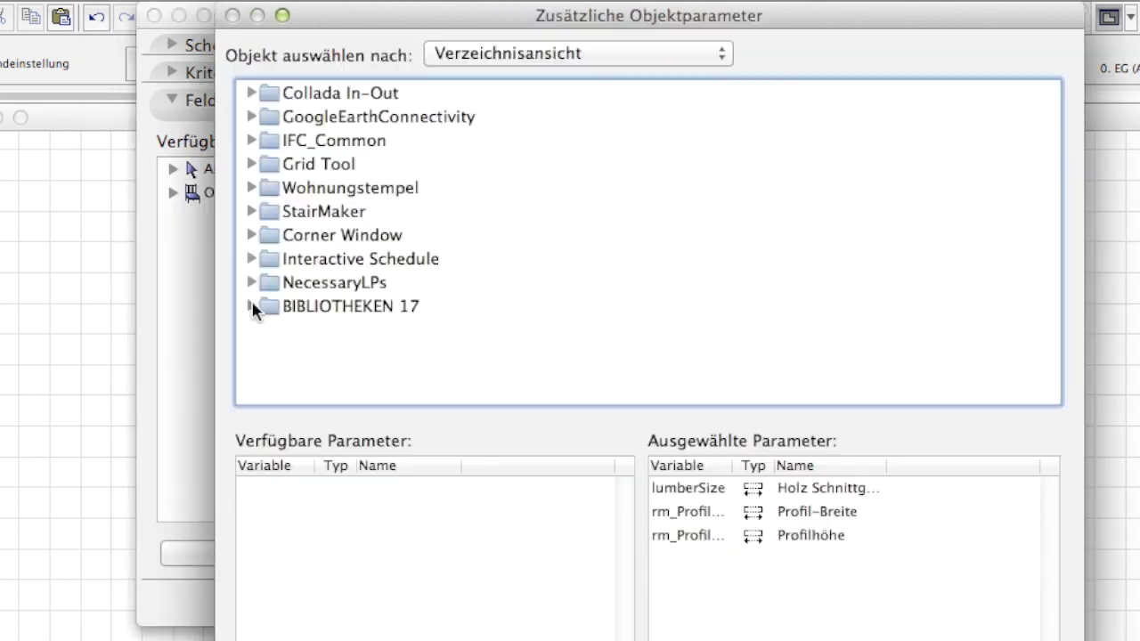
click(251, 303)
scroll(285, 323, down, 2)
click(329, 338)
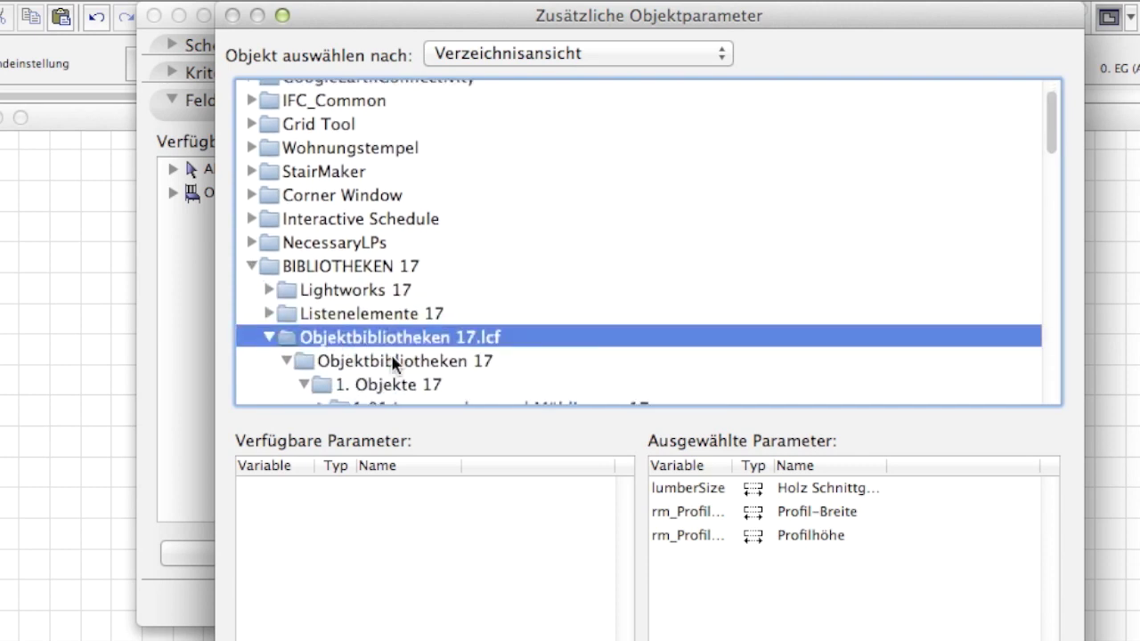
click(400, 363)
scroll(416, 372, down, 1)
Expand 1. Objekte 17 > 1.02 Konstruktion 17 > Dachkonstruktion 17 to reveal the roof objects.
click(417, 372)
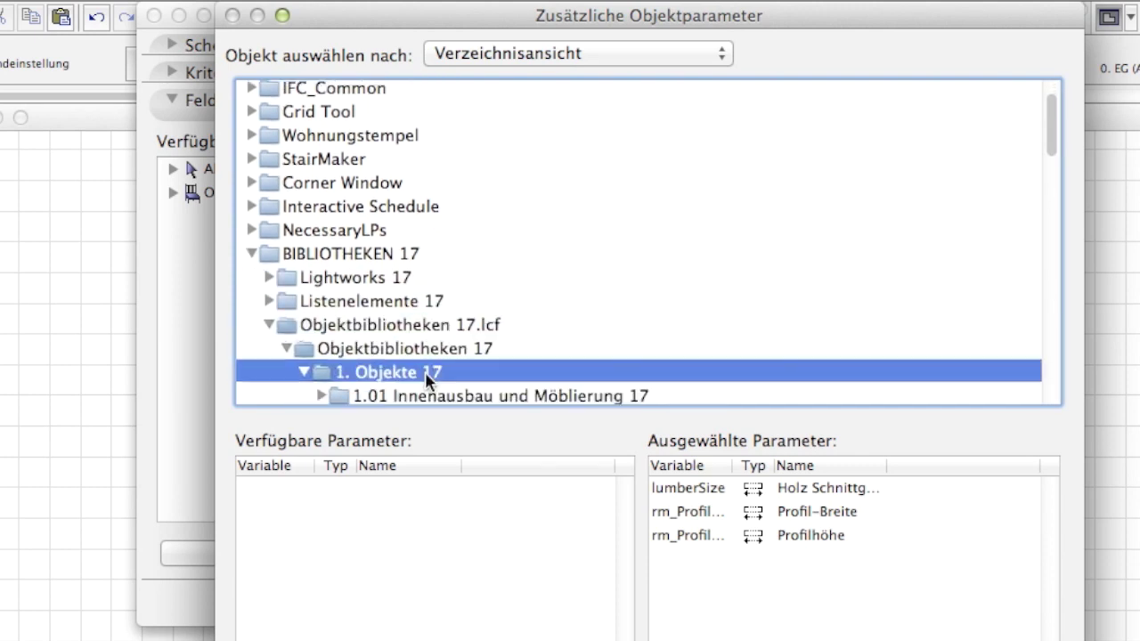
scroll(466, 370, down, 3)
scroll(472, 356, down, 1)
click(484, 332)
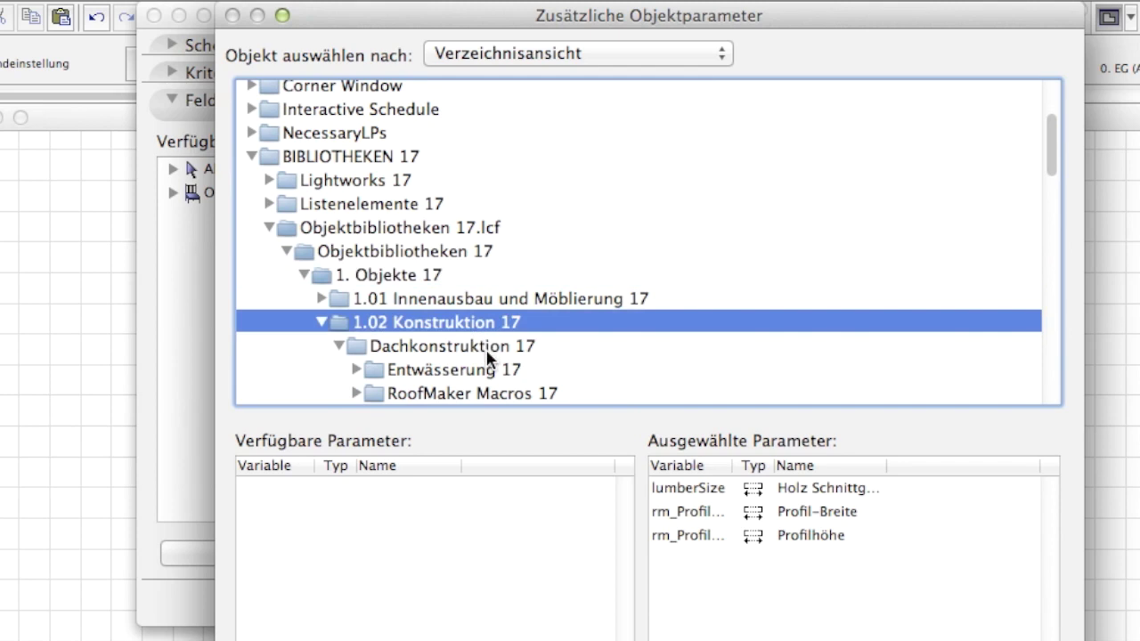
click(488, 348)
scroll(542, 360, down, 2)
scroll(543, 366, down, 1)
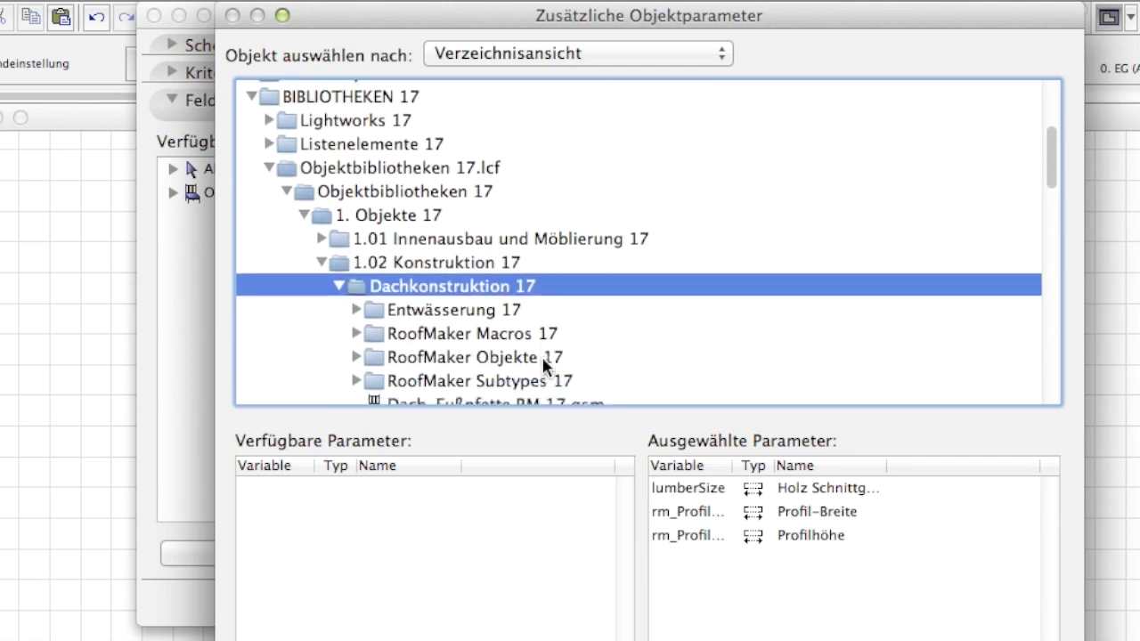
scroll(543, 365, down, 1)
scroll(545, 370, down, 3)
Select Dach-Fußpfette RM 17.gsm and scroll its parameters down to roundedLumberSize.
click(495, 307)
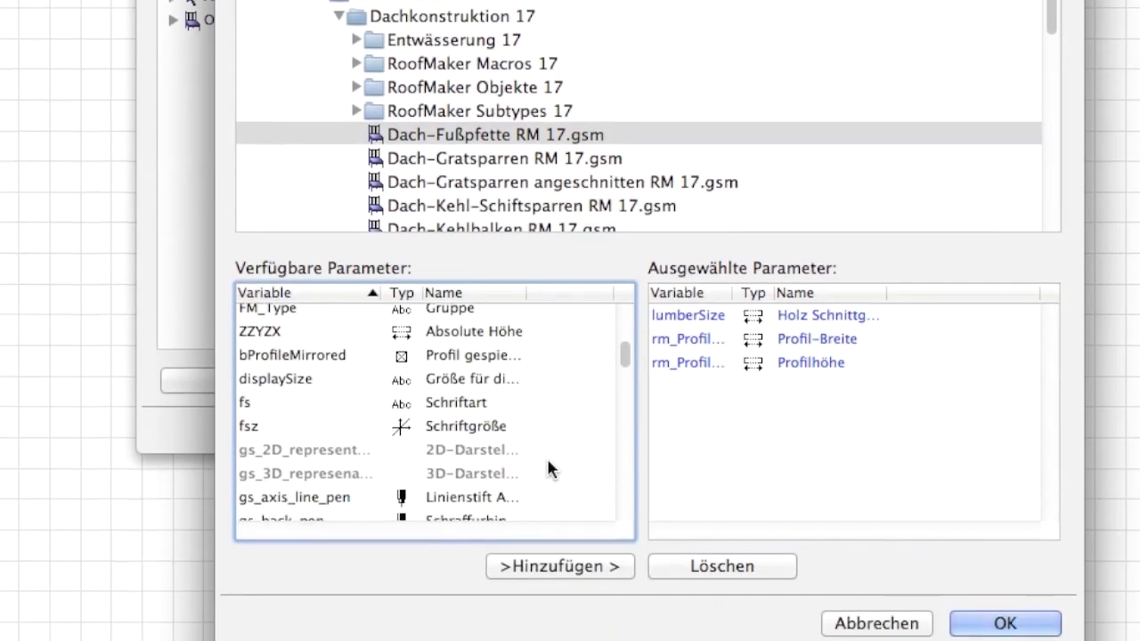
scroll(548, 445, down, 2)
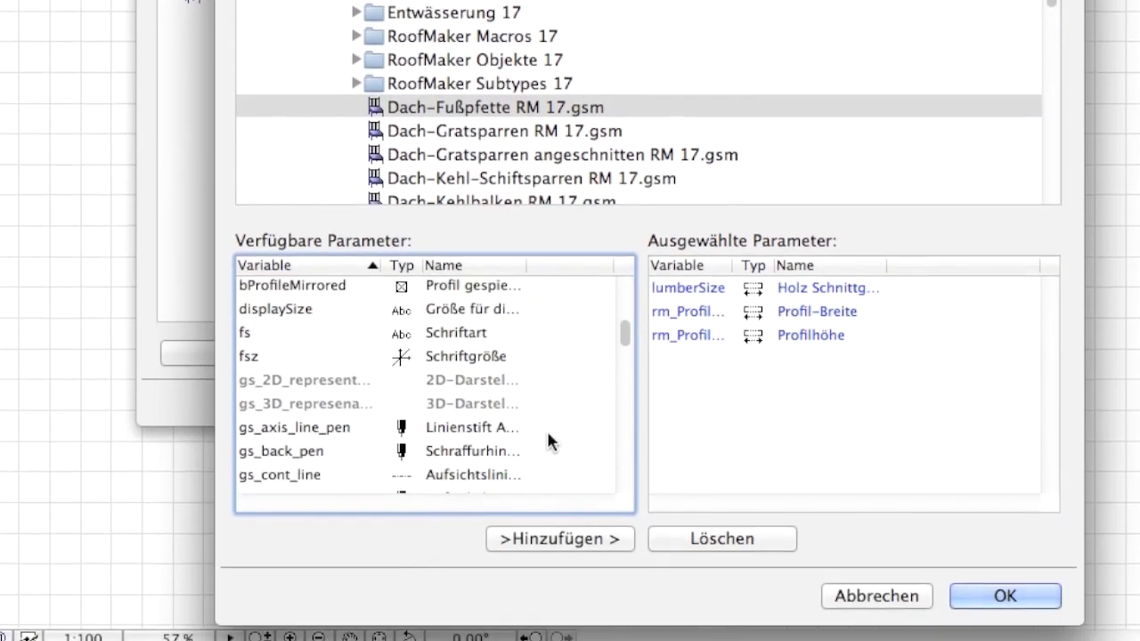
scroll(547, 432, down, 1)
scroll(547, 432, down, 1)
scroll(547, 432, down, 1)
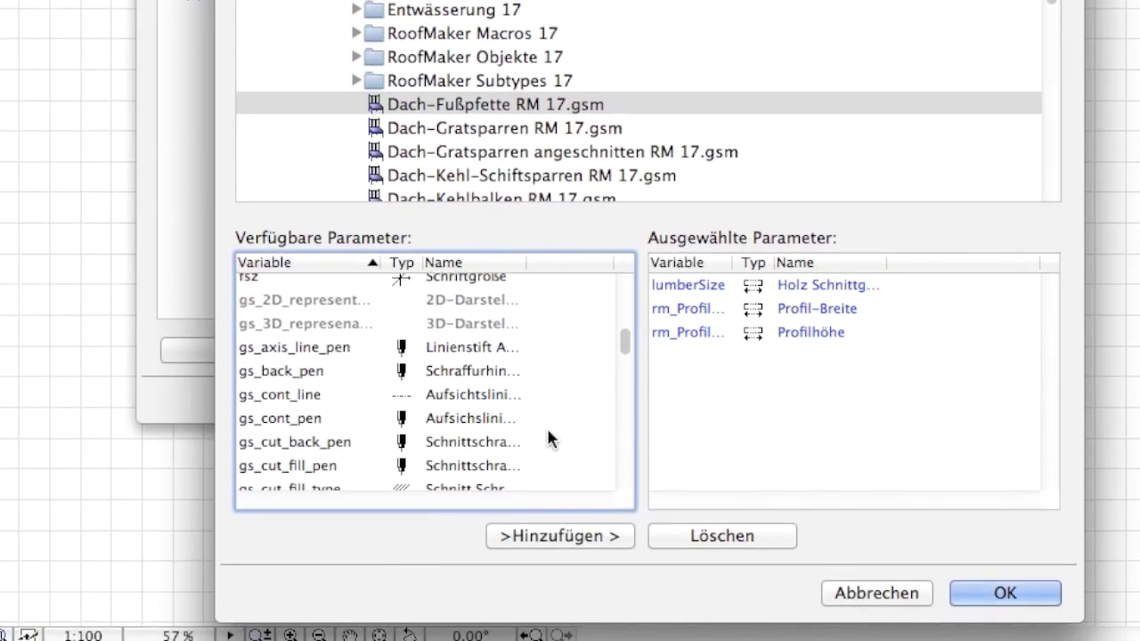
scroll(548, 434, down, 1)
scroll(548, 434, down, 1)
scroll(548, 434, down, 1)
scroll(548, 435, down, 1)
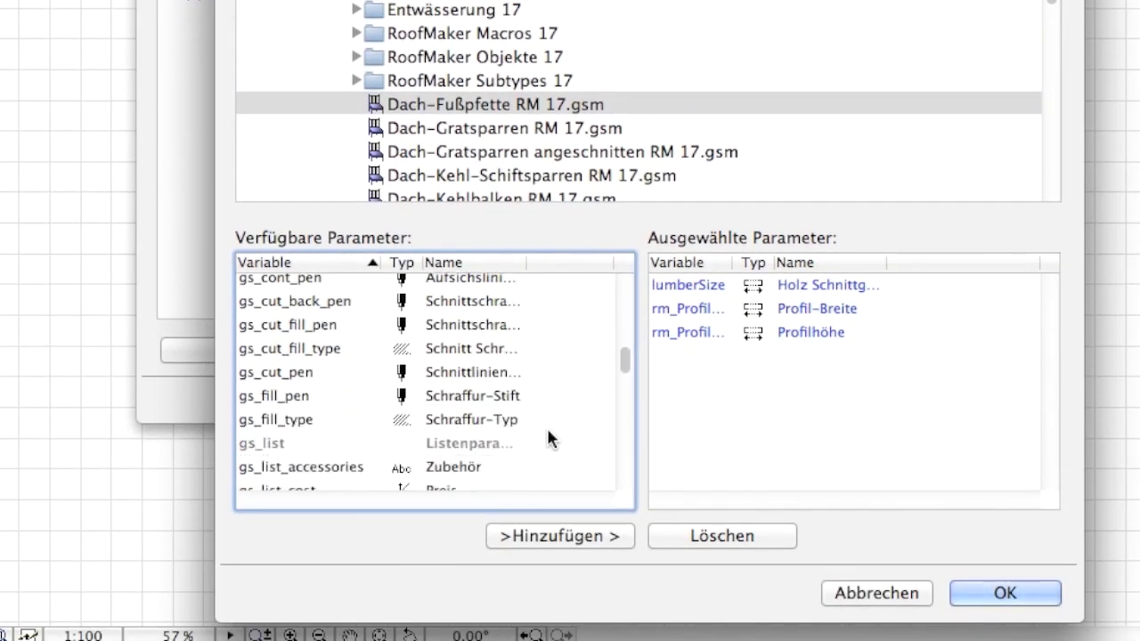
scroll(547, 435, down, 1)
scroll(547, 435, down, 2)
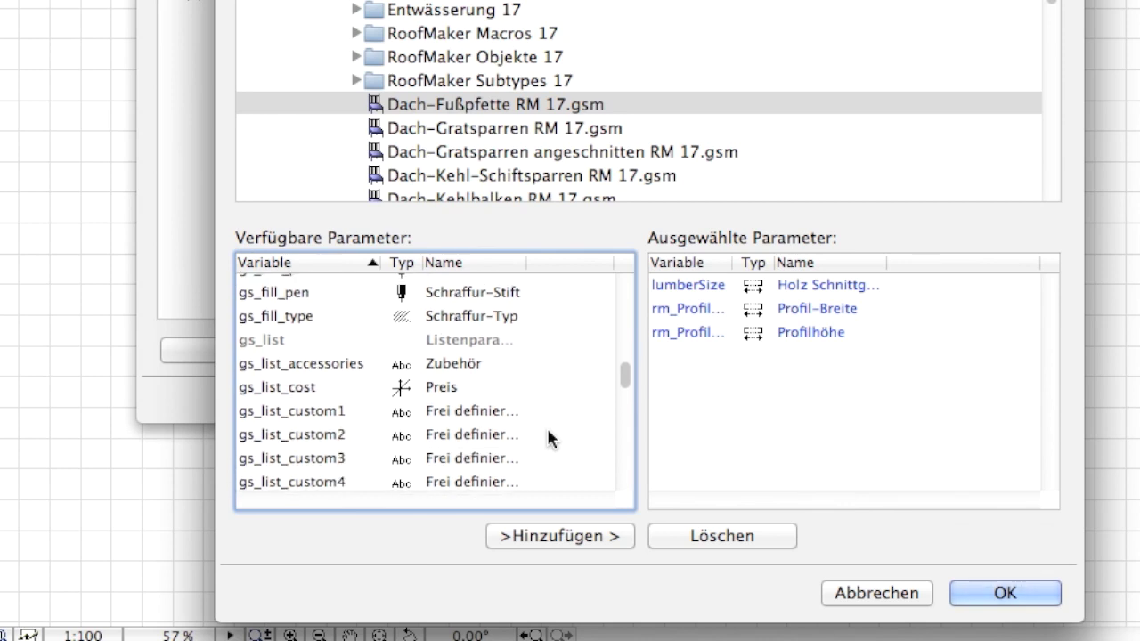
scroll(547, 435, down, 1)
scroll(547, 434, down, 3)
scroll(548, 436, down, 1)
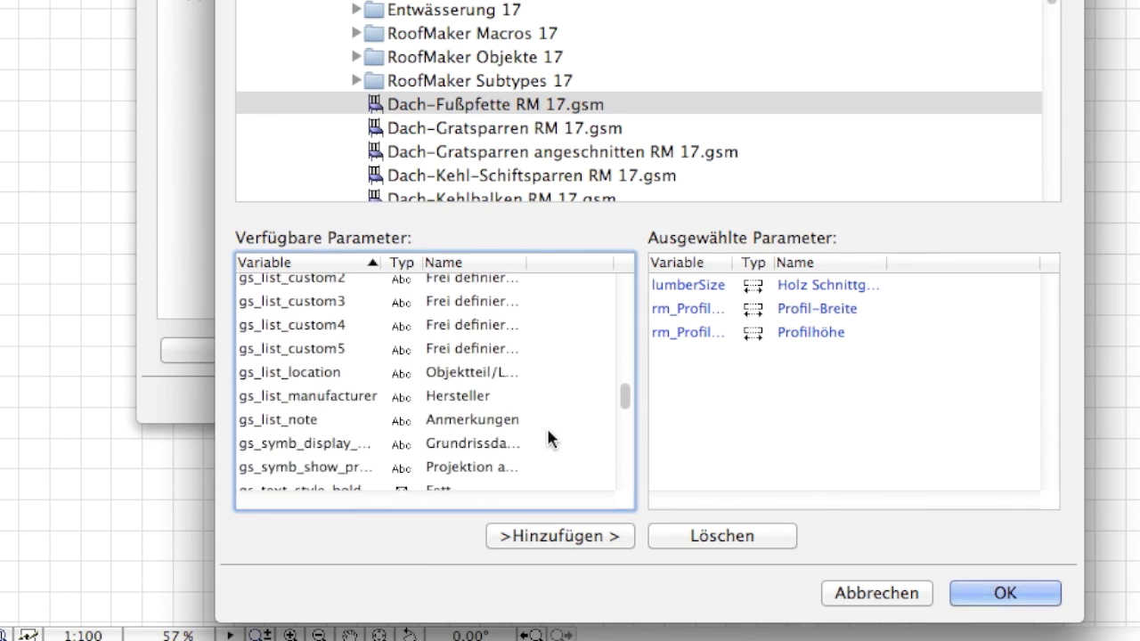
scroll(547, 434, down, 2)
scroll(547, 434, down, 2)
scroll(547, 434, down, 1)
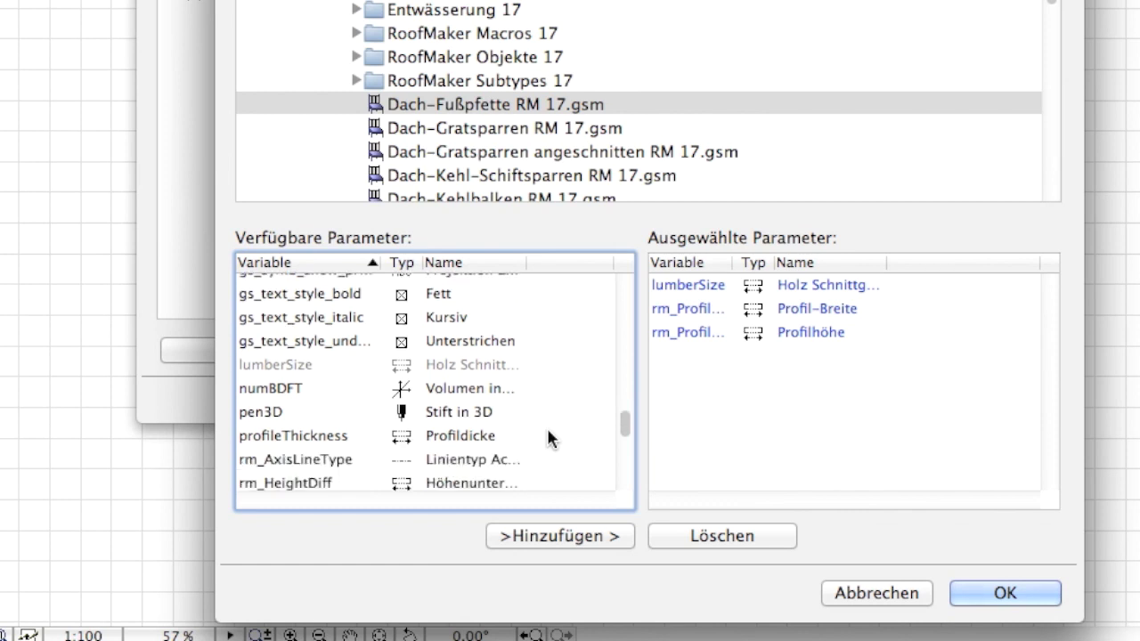
scroll(547, 435, down, 1)
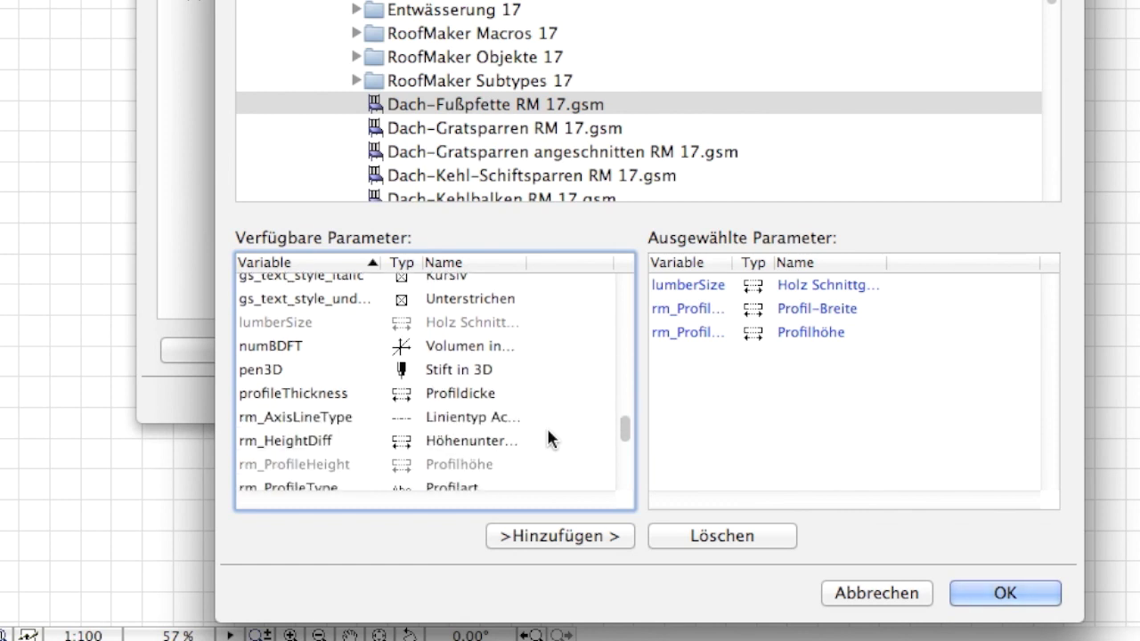
scroll(547, 431, down, 1)
scroll(548, 432, down, 1)
scroll(547, 432, down, 1)
scroll(548, 436, down, 1)
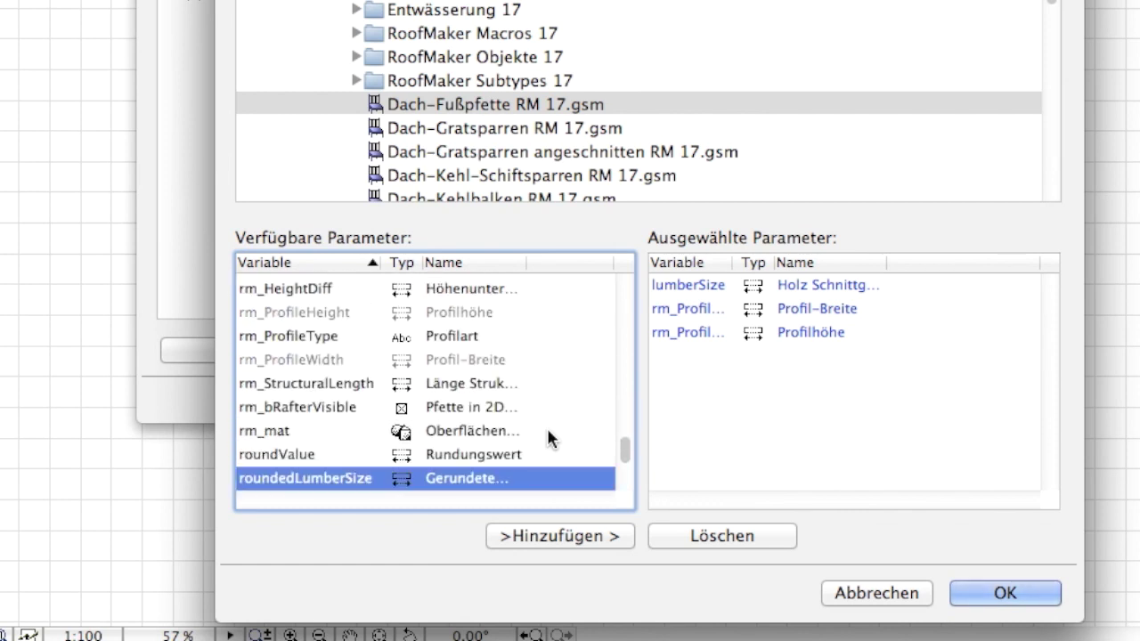
scroll(547, 430, down, 1)
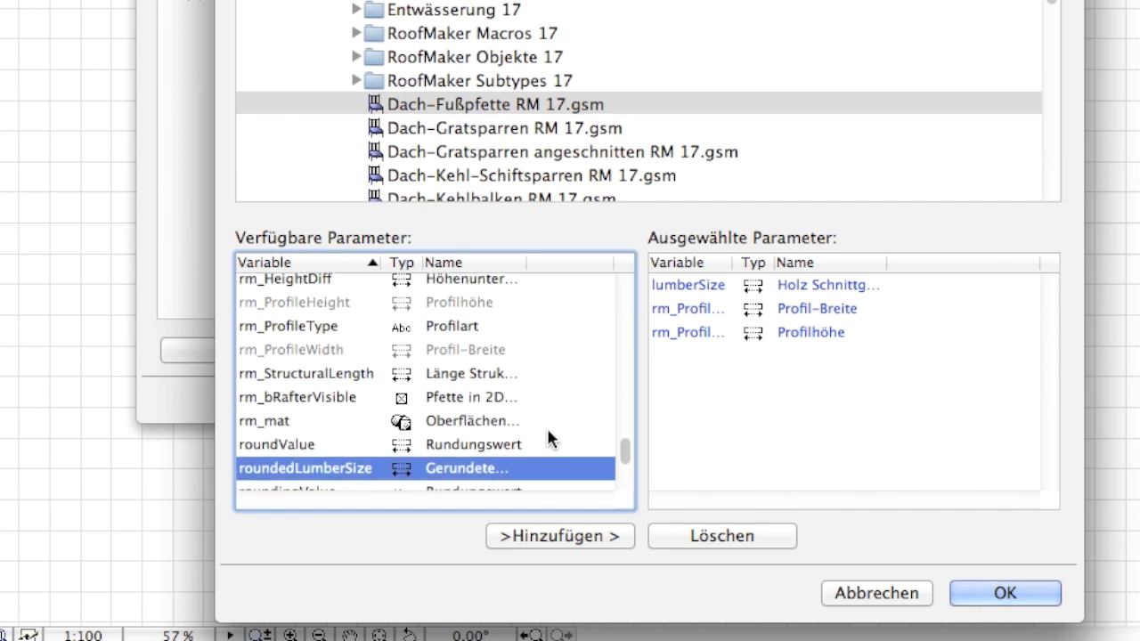
Add roundedLumberSize to the chosen parameters and confirm with OK.
click(569, 534)
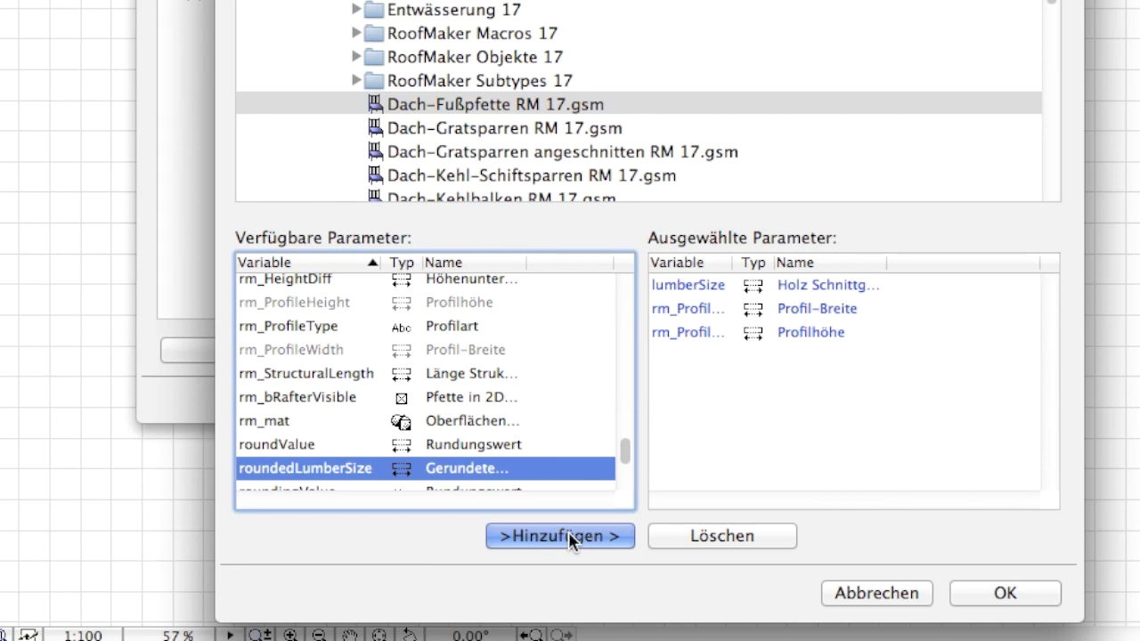
scroll(553, 474, down, 1)
scroll(552, 472, down, 1)
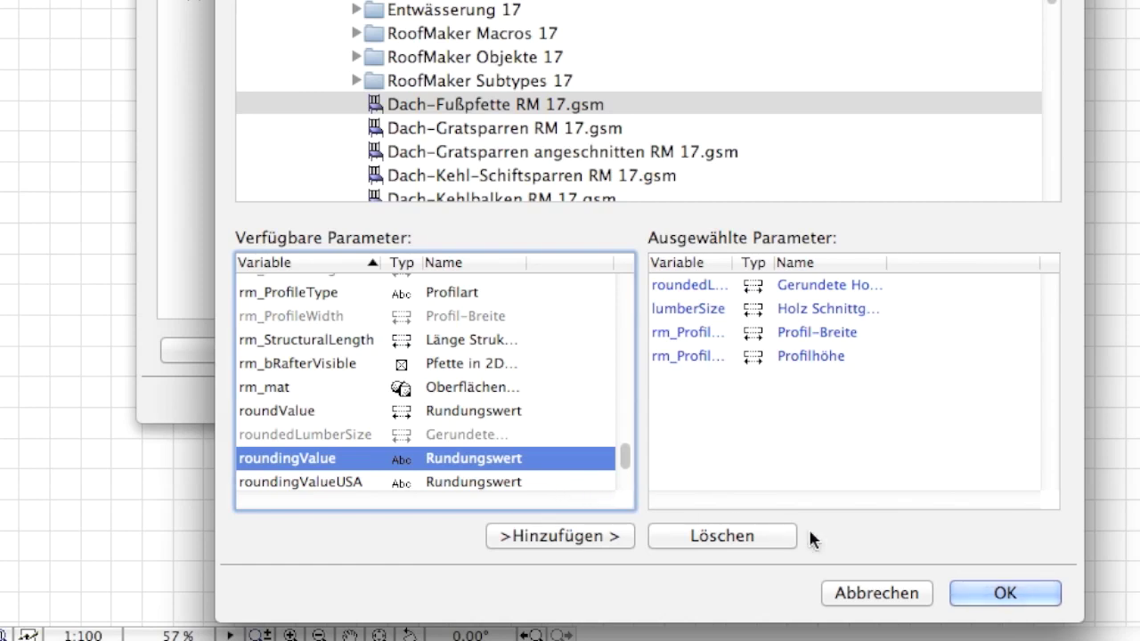
click(972, 592)
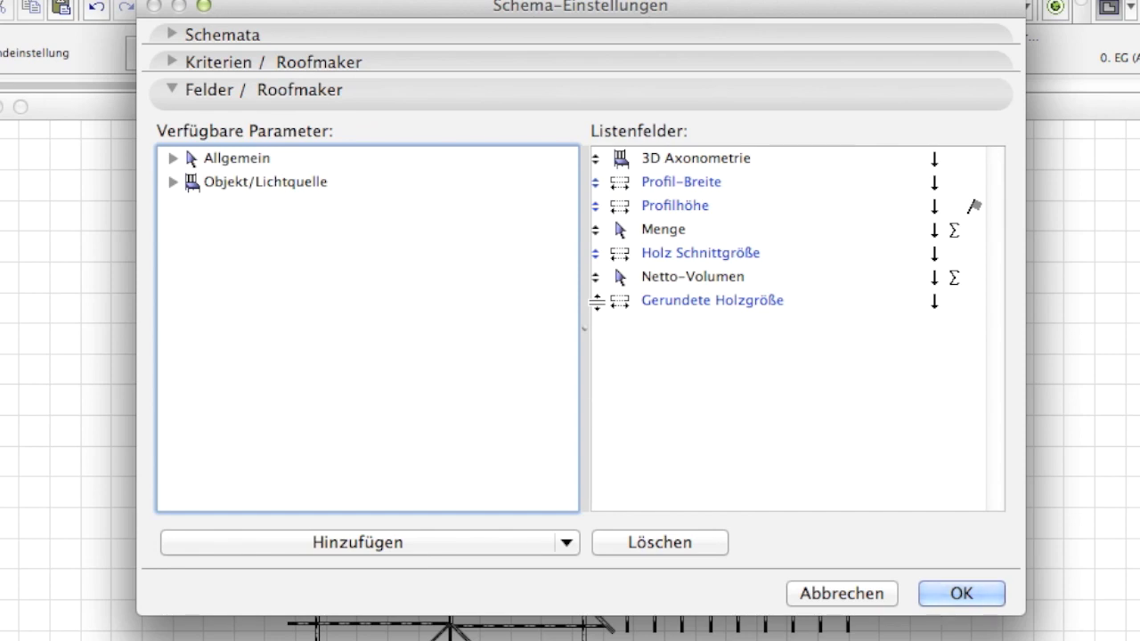
Move Gerundete Holzgröße above Netto-Volumen, enable its Σ total, and apply the scheme.
drag(595, 301, 603, 286)
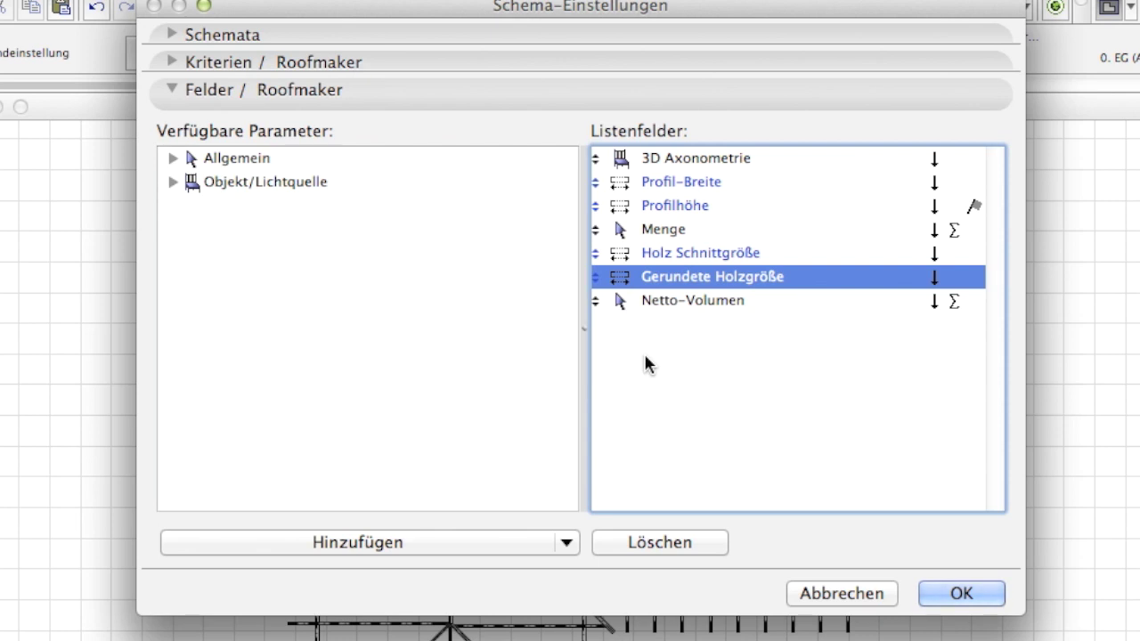
click(955, 278)
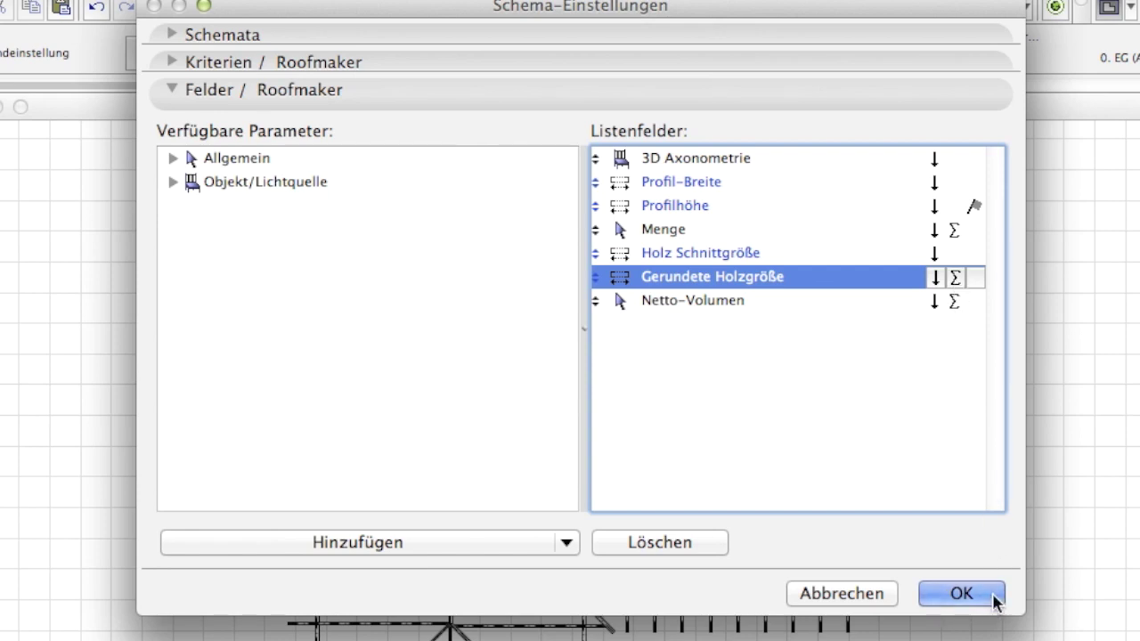
click(994, 603)
click(479, 11)
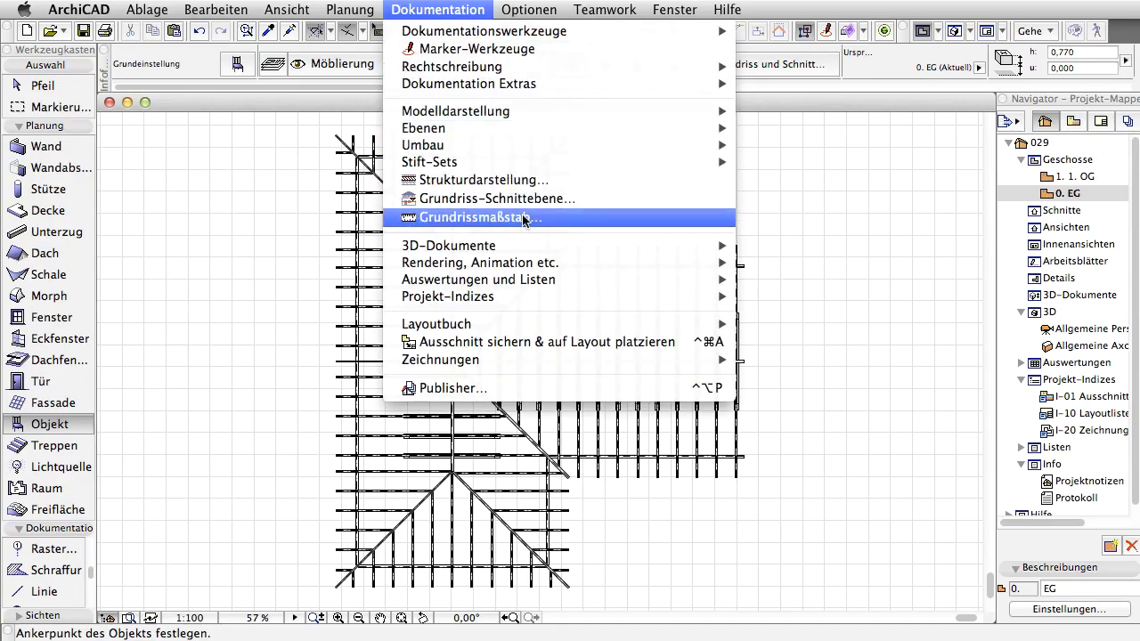
mouse_move(151, 28)
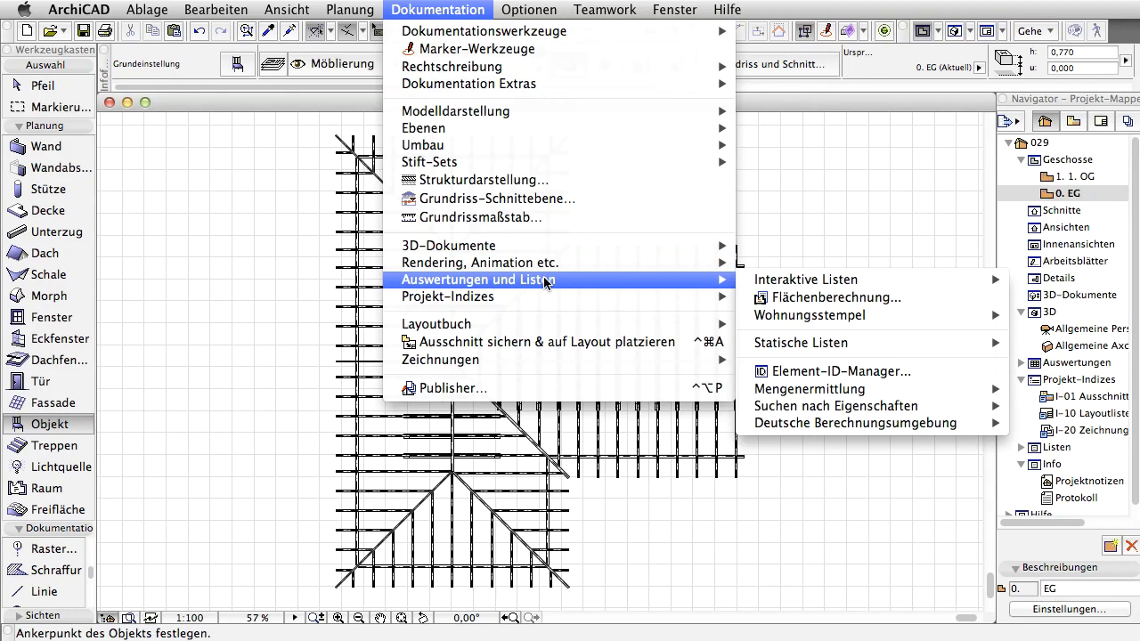
mouse_move(478, 28)
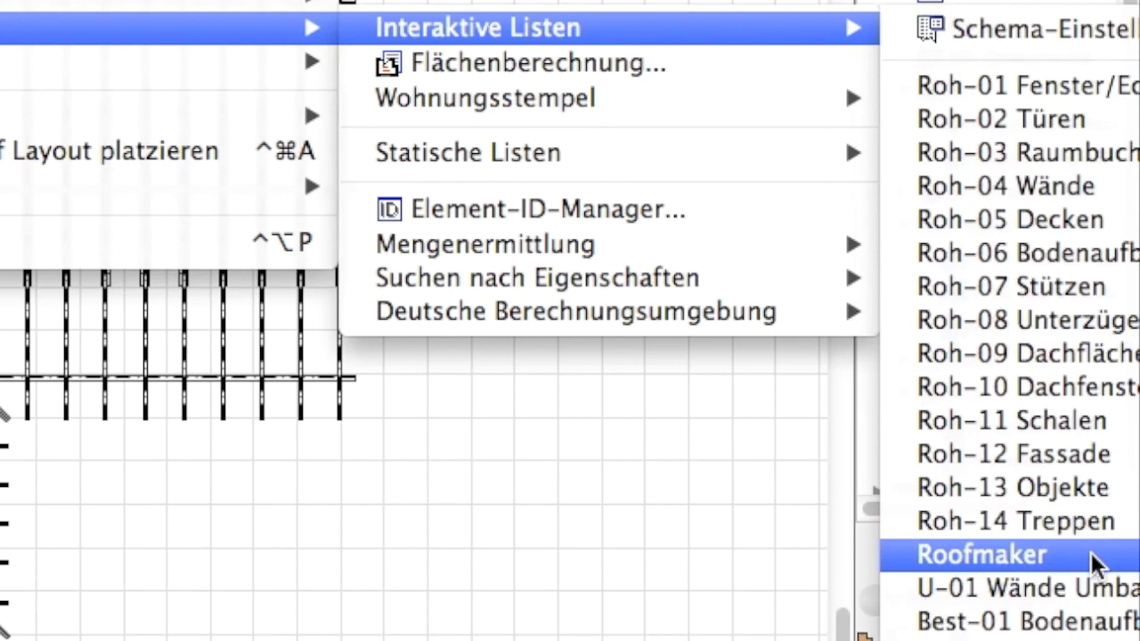
Open the Roofmaker schedule from Dokumentation > Interaktive Listen.
click(981, 555)
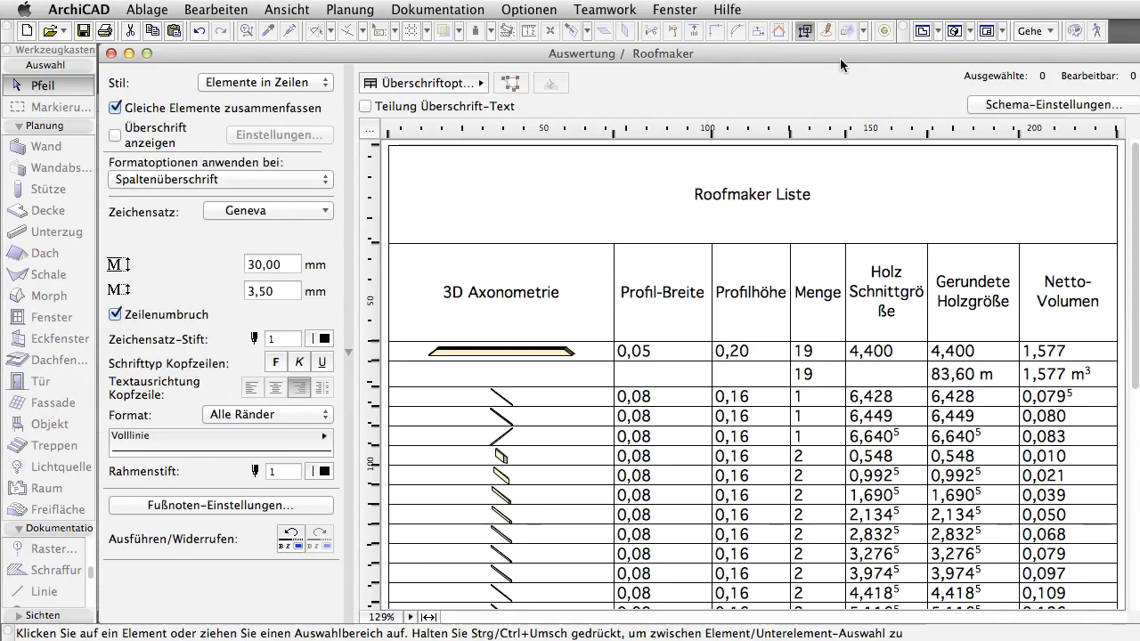
Tick 'Teilung Überschrift-Text' and scroll the Roofmaker Liste to review the Gerundete Holzgröße values.
click(503, 110)
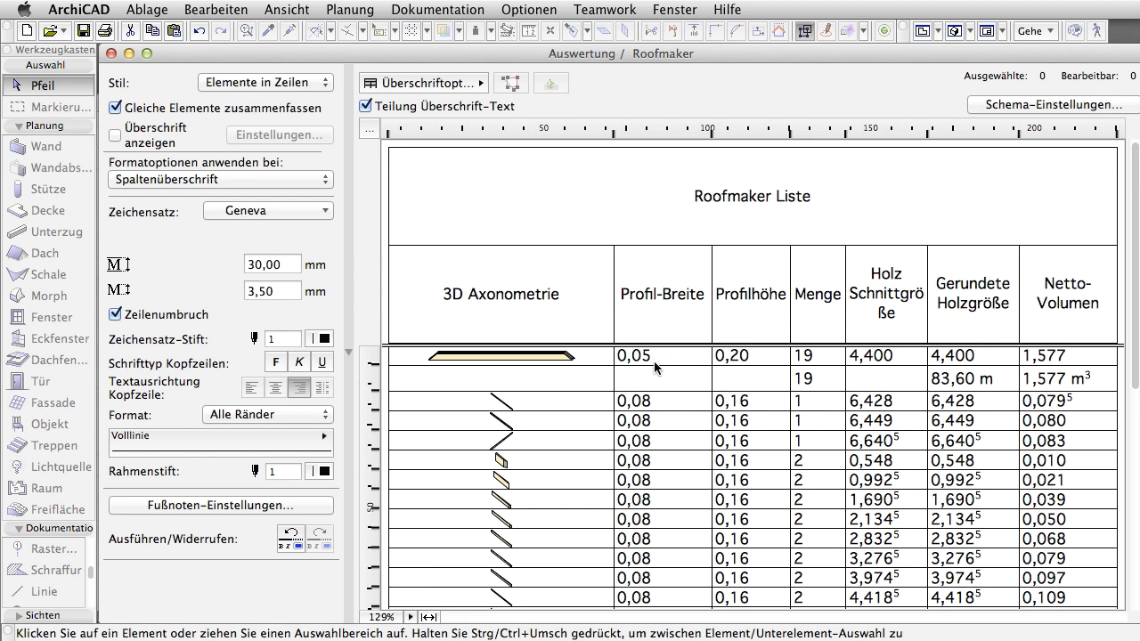
scroll(654, 363, down, 5)
scroll(654, 364, down, 5)
scroll(653, 363, down, 5)
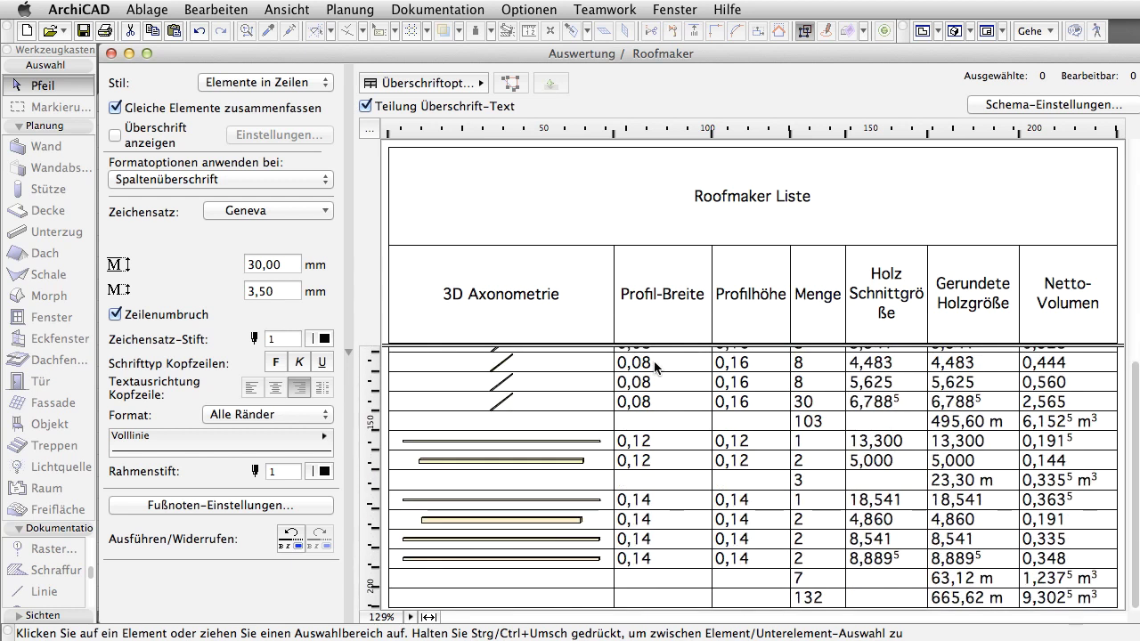
scroll(655, 366, up, 5)
scroll(655, 365, up, 5)
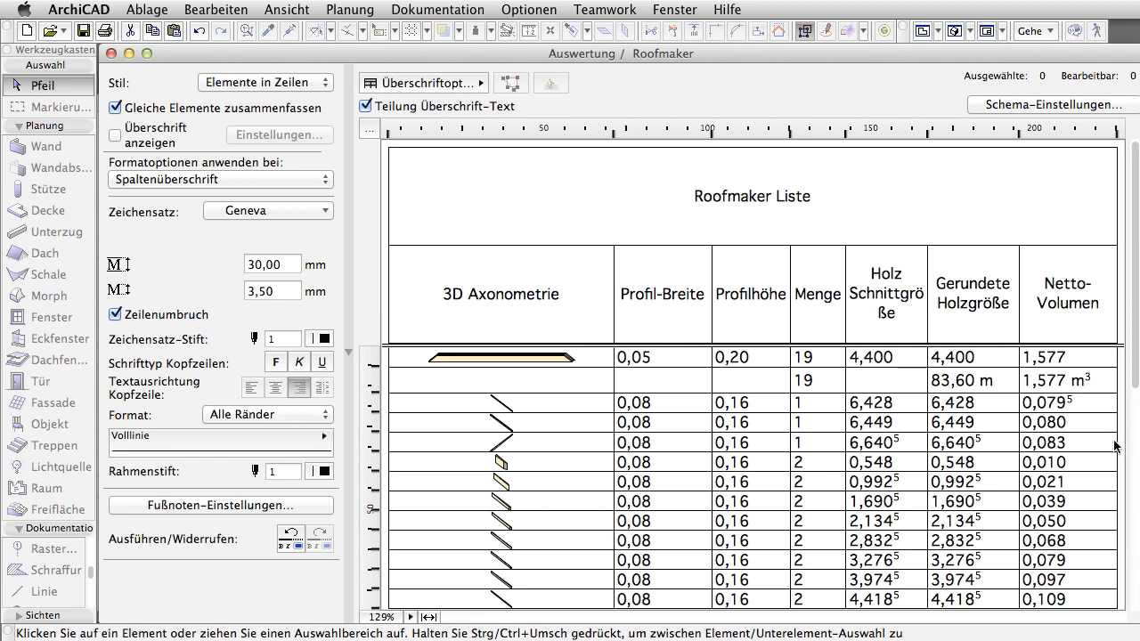
scroll(1114, 446, down, 2)
scroll(1115, 445, down, 2)
scroll(1114, 446, down, 5)
scroll(1115, 446, down, 2)
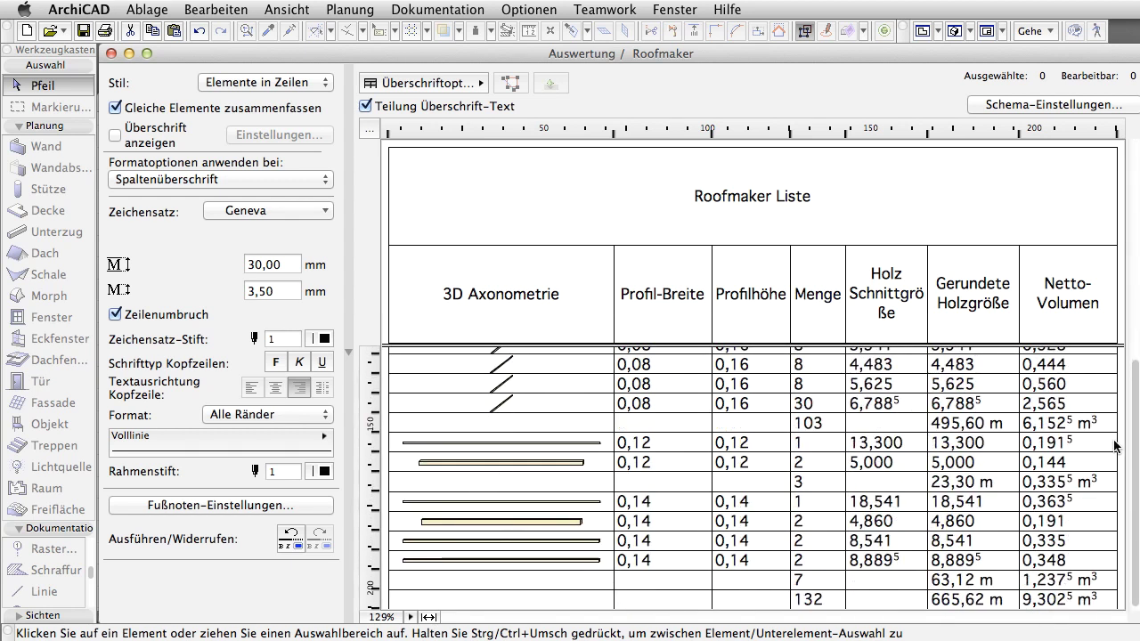
scroll(1115, 446, up, 2)
scroll(1113, 447, up, 3)
scroll(1111, 449, up, 2)
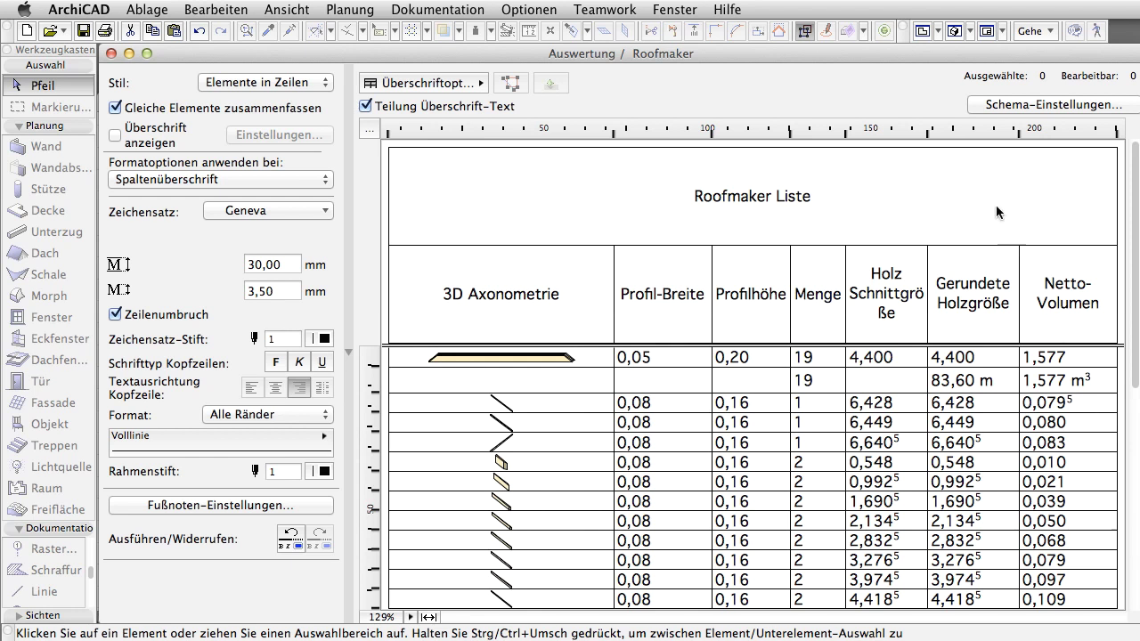
On the 0. EG plan, set the selected timbers' Listenparameter Rundungswert to 0,100, then deselect.
click(922, 31)
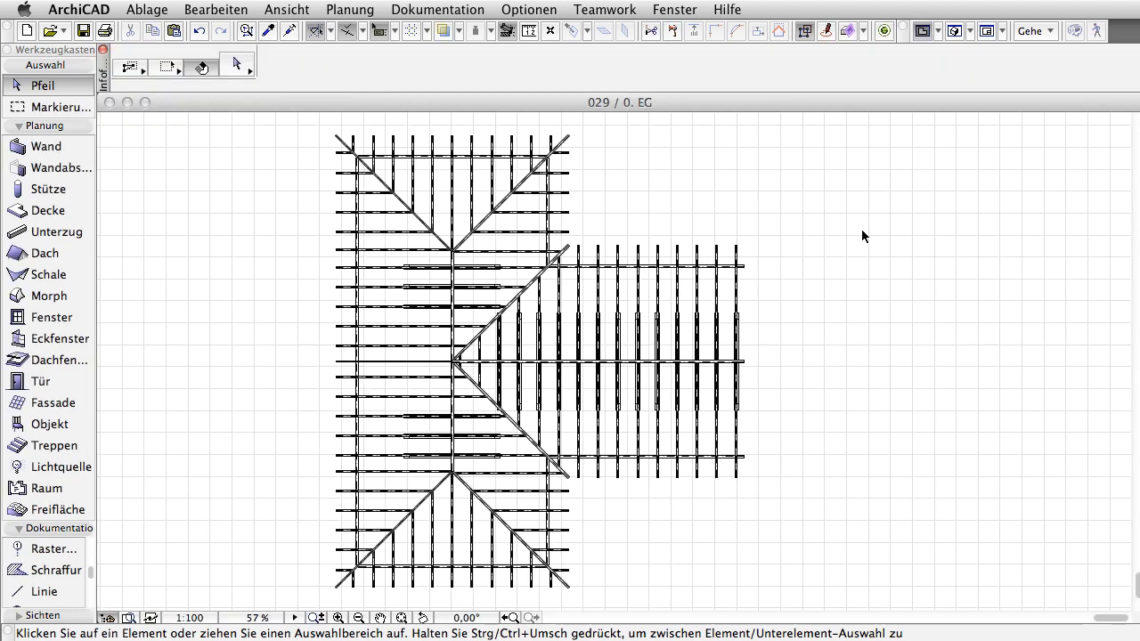
click(245, 66)
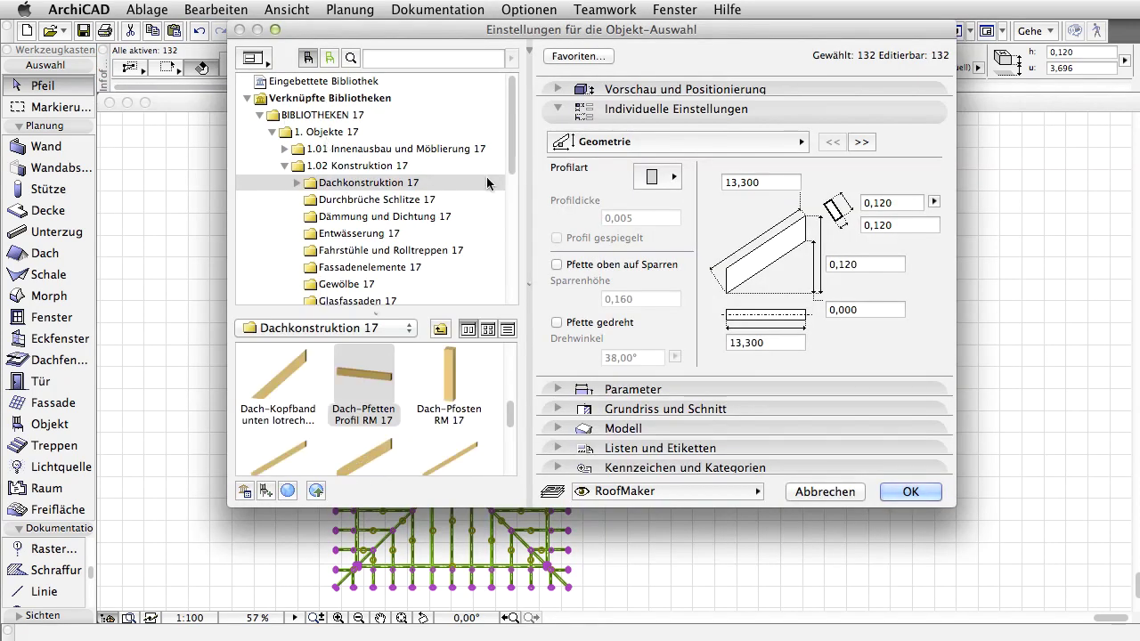
click(691, 114)
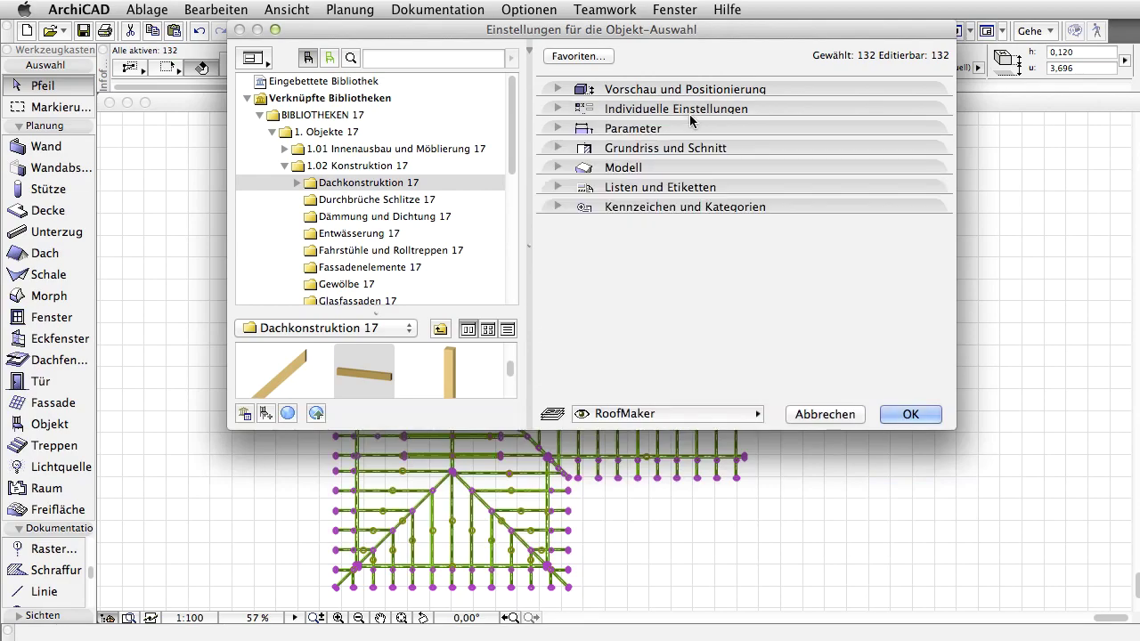
click(683, 127)
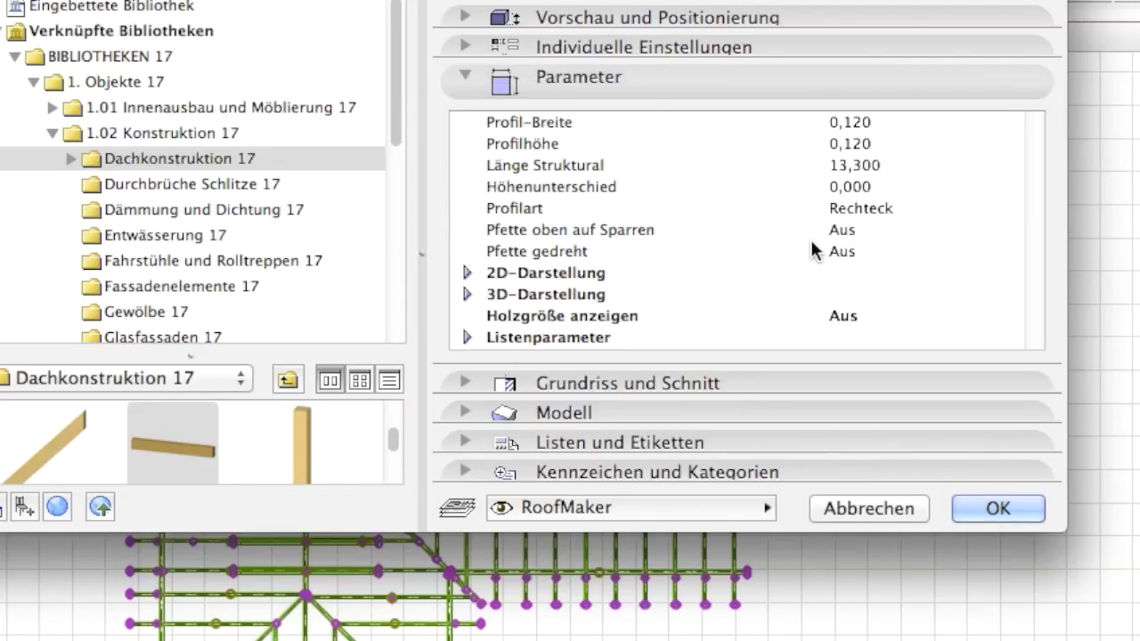
click(467, 342)
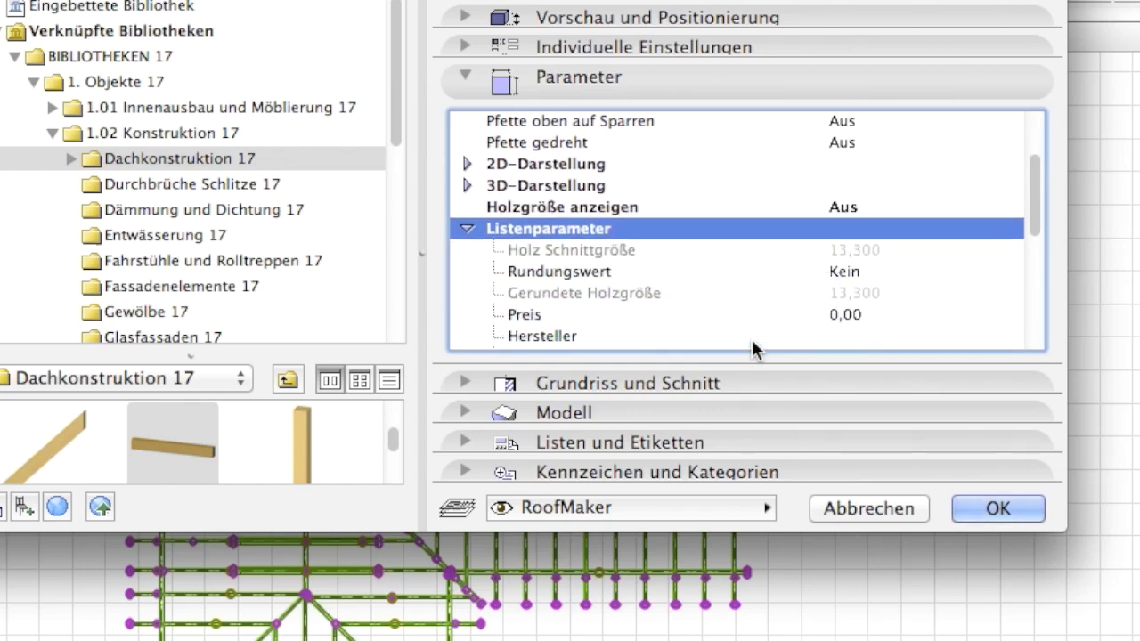
click(926, 269)
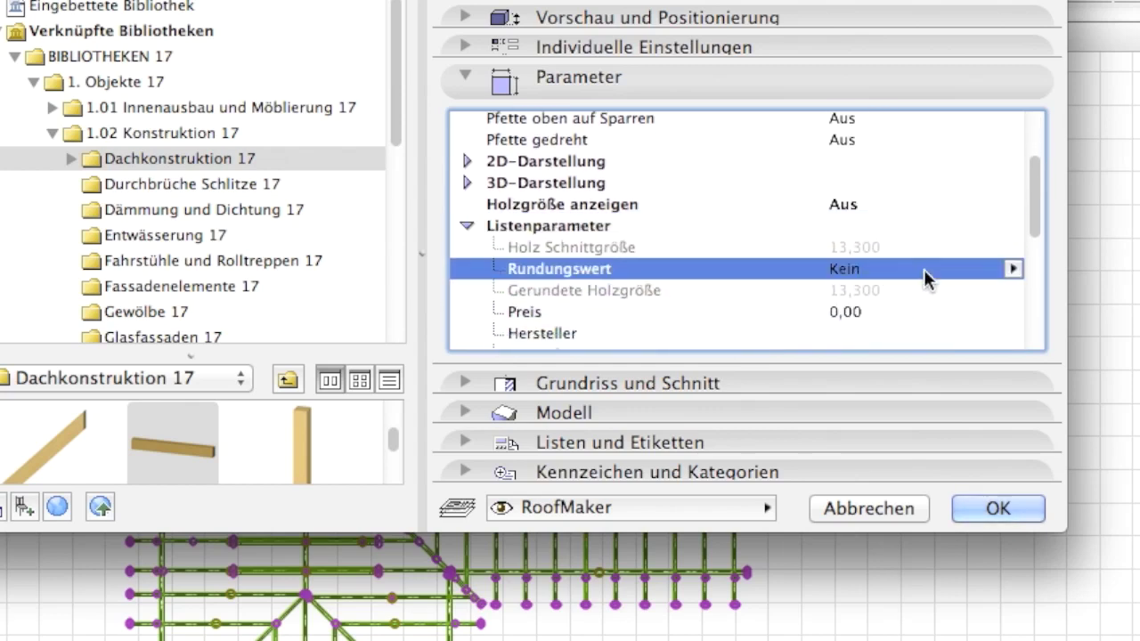
click(1015, 268)
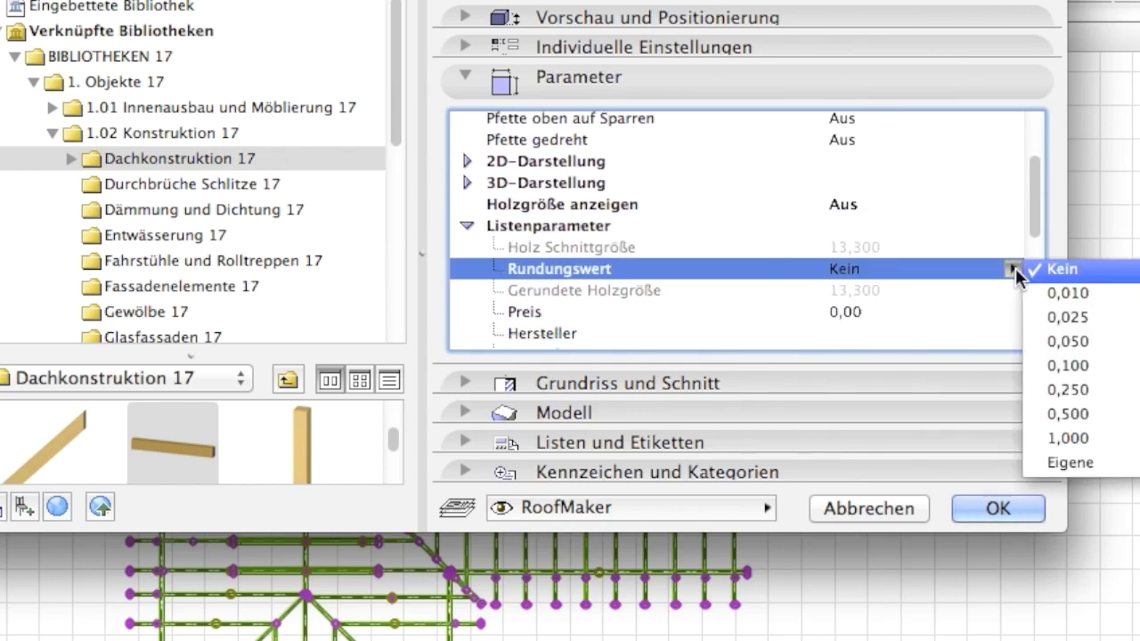
click(1104, 374)
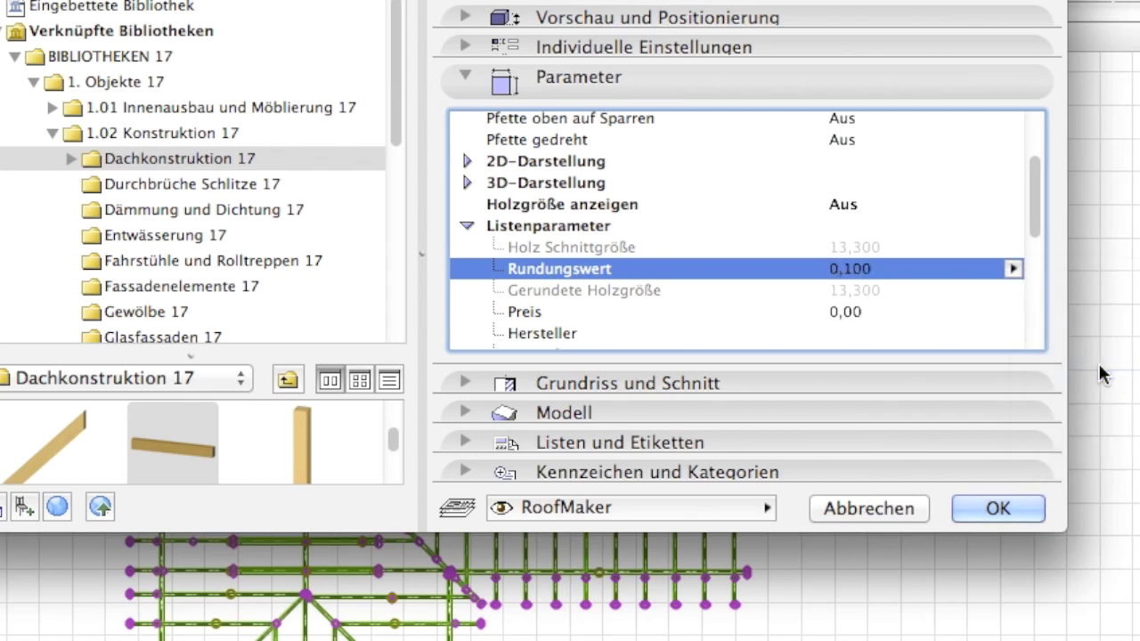
click(1004, 503)
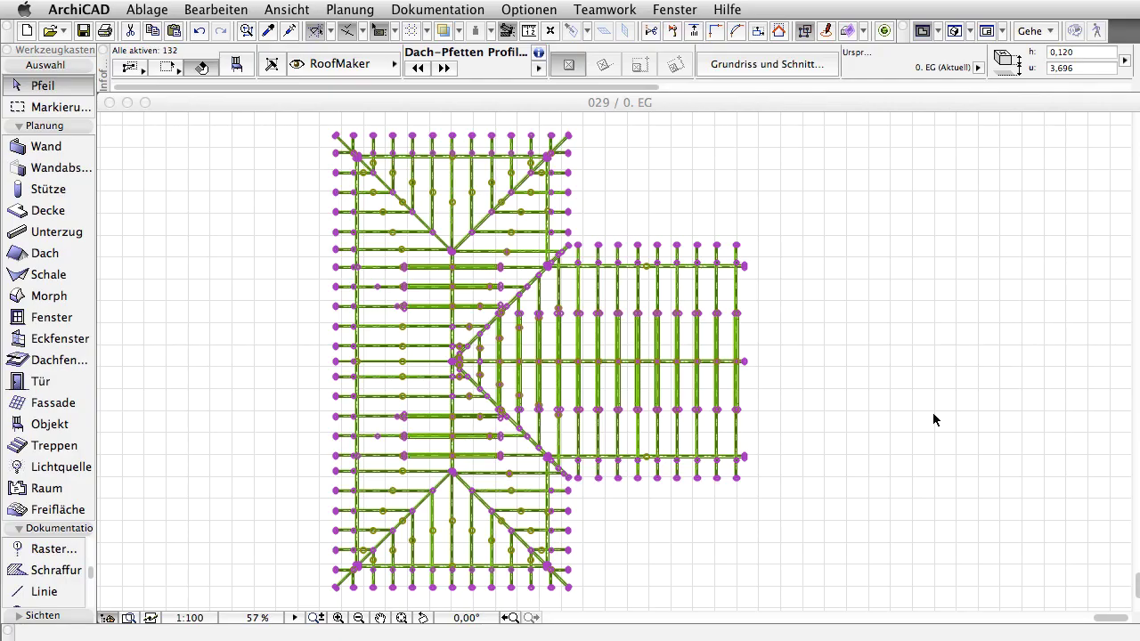
click(942, 356)
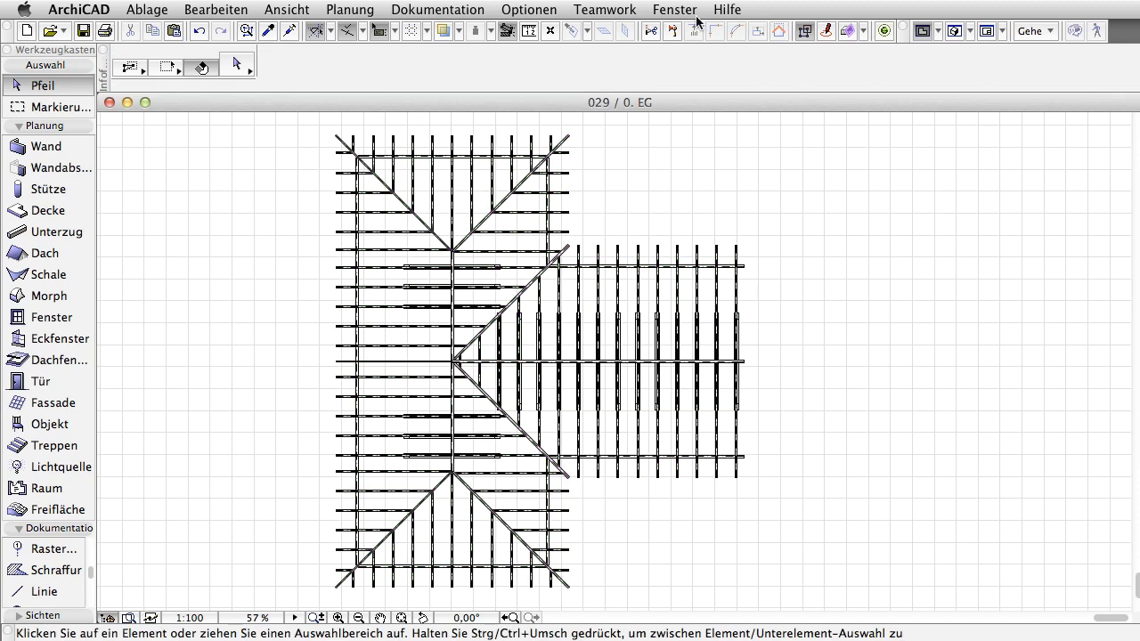
Reopen the Roofmaker schedule via Fenster and check the 132-piece total of 669,60 m.
click(681, 9)
click(714, 158)
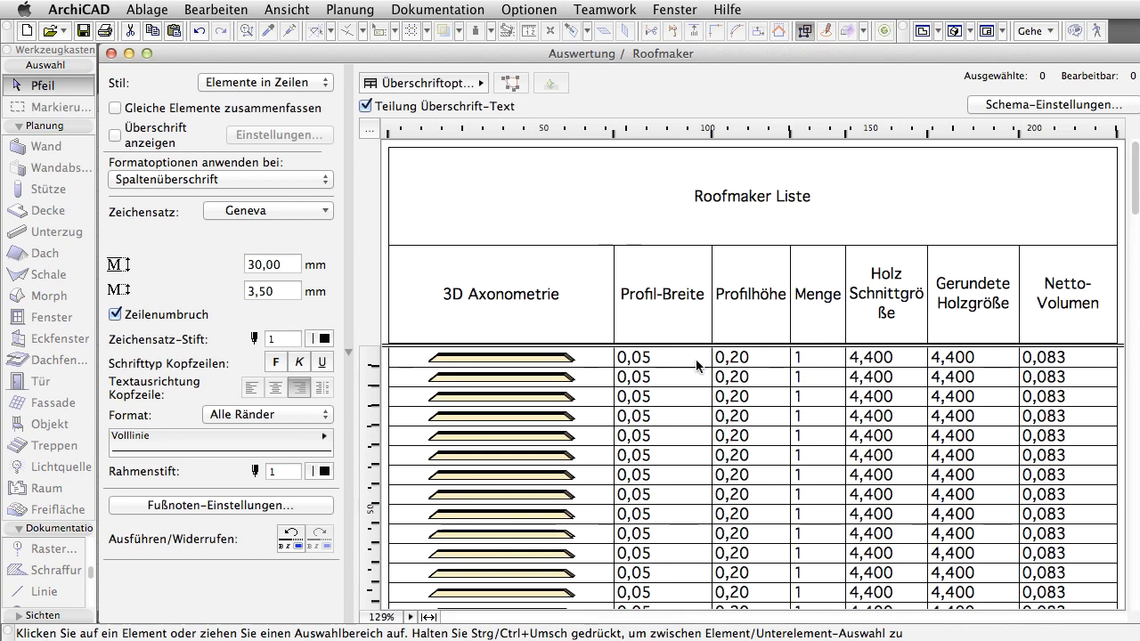
scroll(897, 407, down, 5)
scroll(898, 407, down, 3)
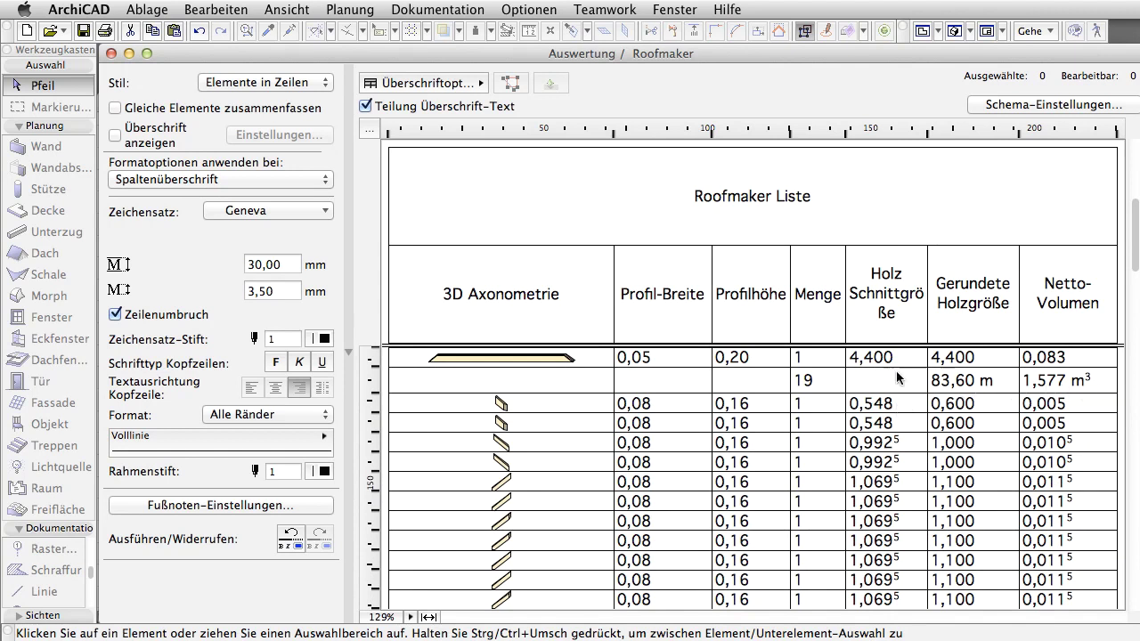
scroll(1035, 485, down, 3)
scroll(1036, 485, down, 3)
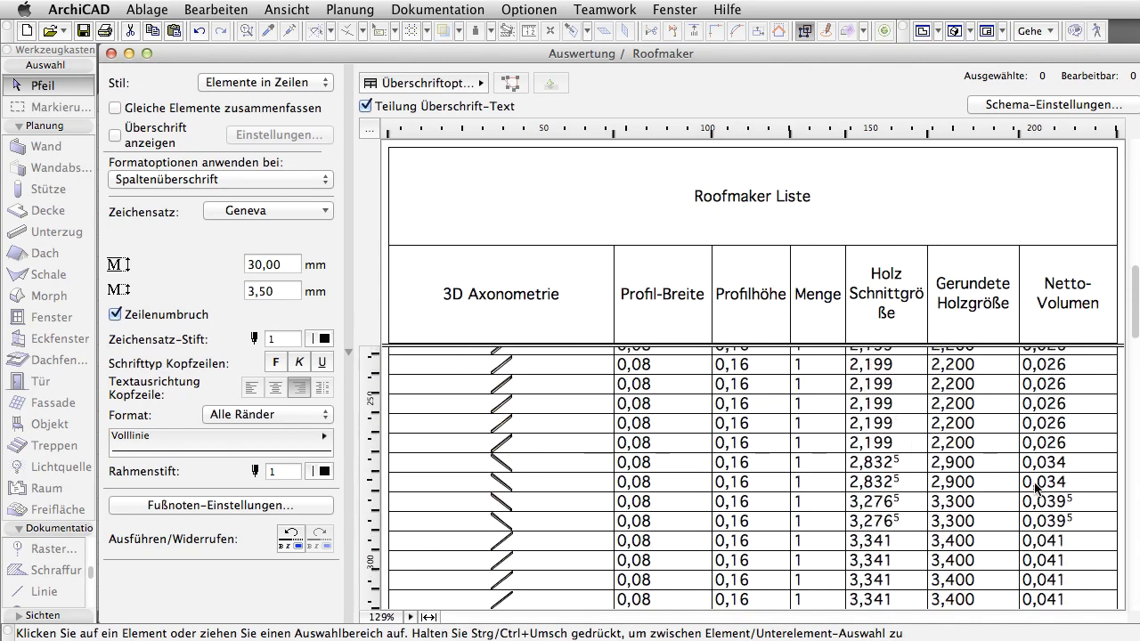
scroll(1036, 485, down, 3)
scroll(1035, 485, down, 2)
scroll(1036, 486, down, 3)
scroll(1036, 485, down, 3)
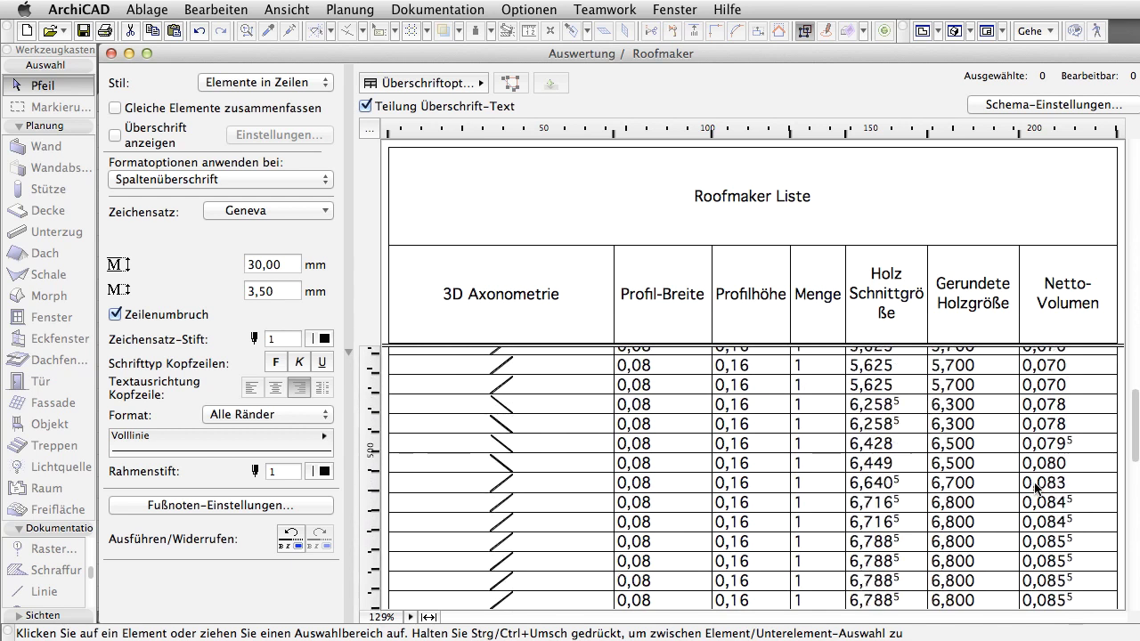
scroll(1036, 485, down, 2)
scroll(1036, 485, down, 2)
scroll(1036, 485, down, 5)
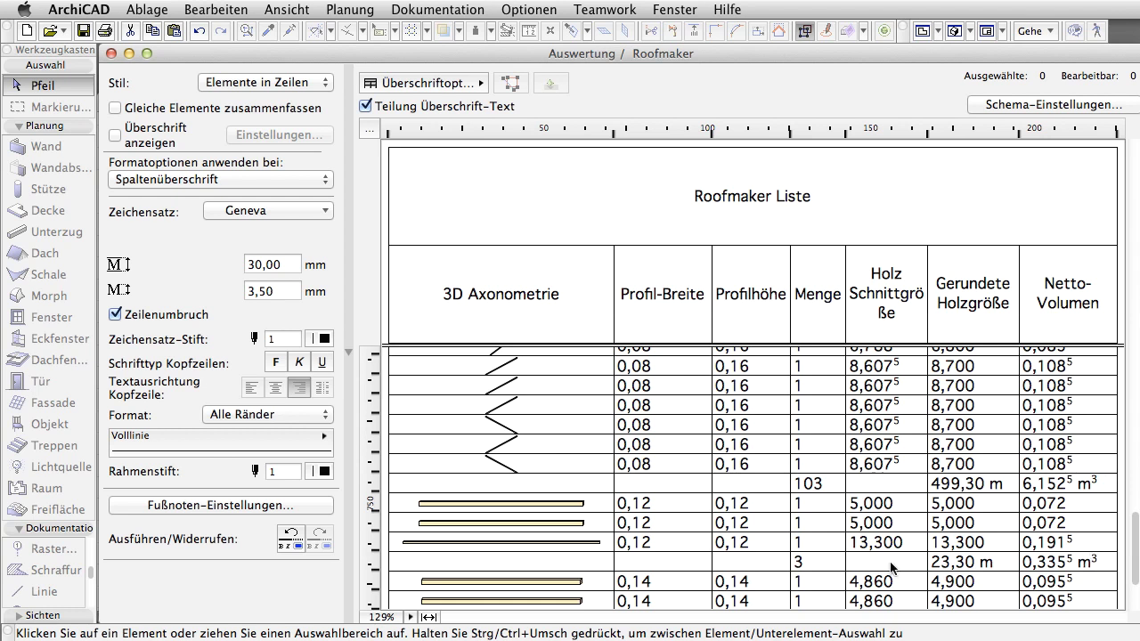
scroll(893, 567, down, 3)
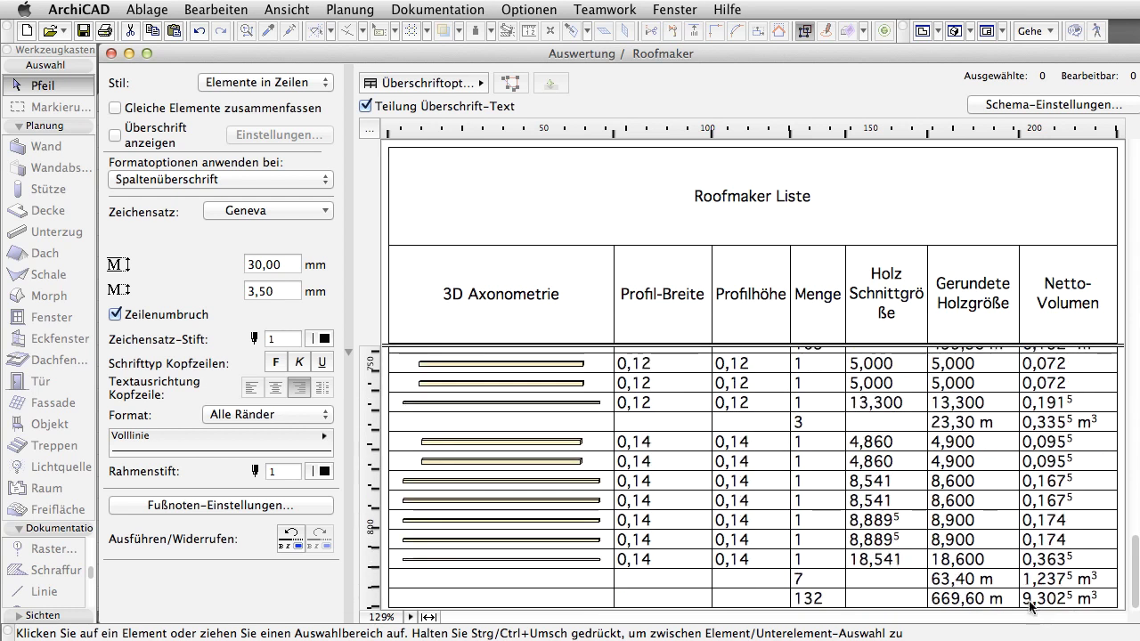
click(1111, 606)
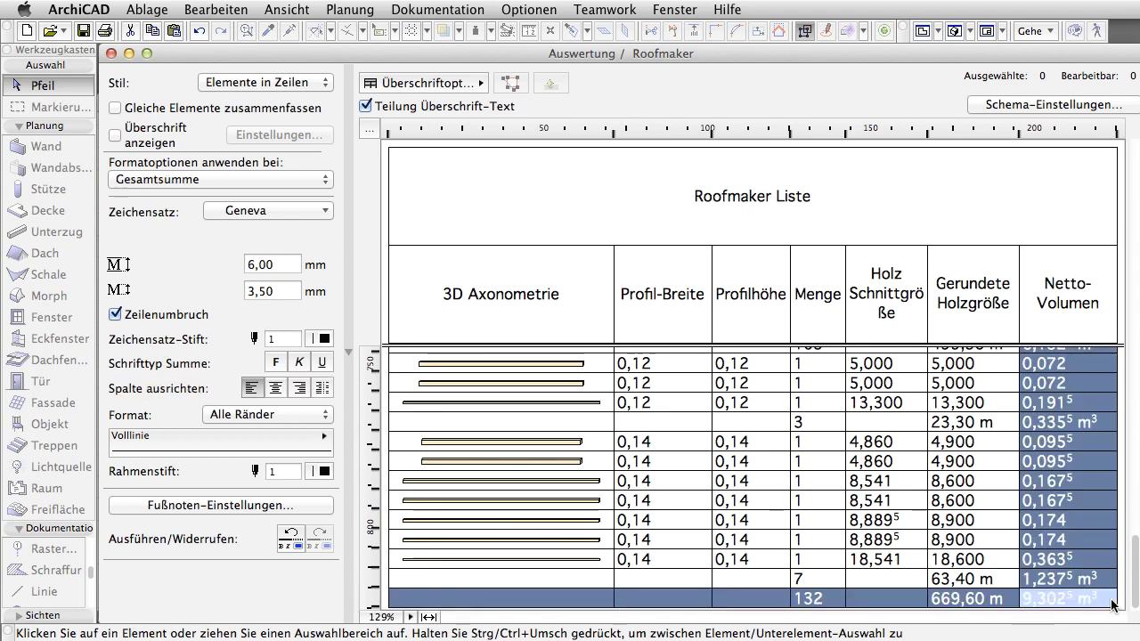
click(147, 9)
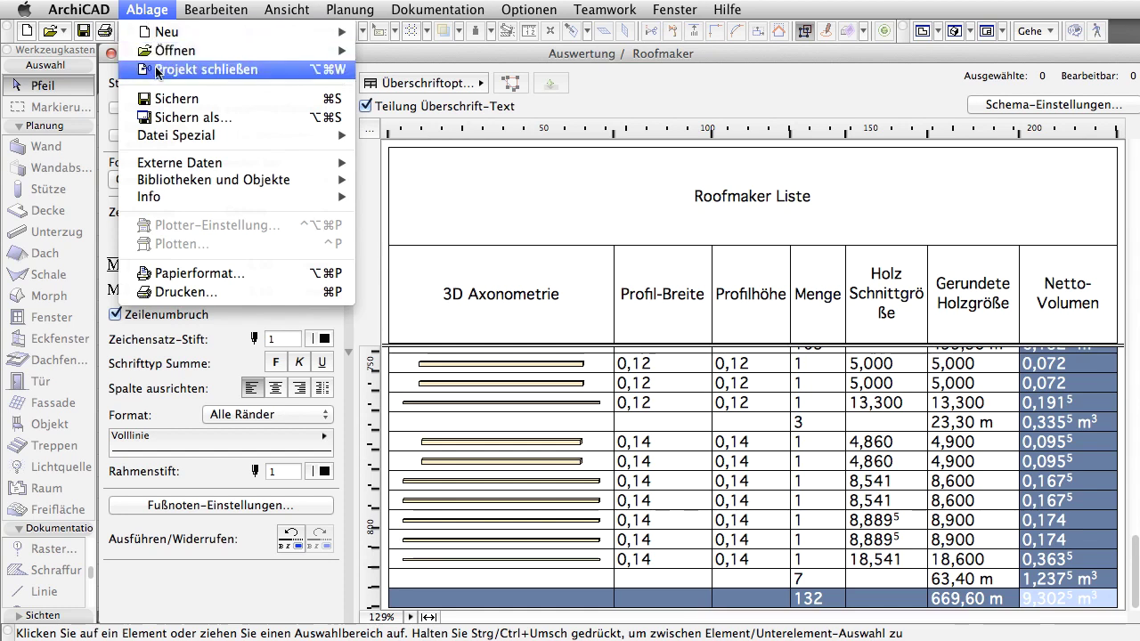
In Sichern als, choose PDF Datei format for Roofmaker.pdf on the Desktop.
click(253, 121)
click(723, 299)
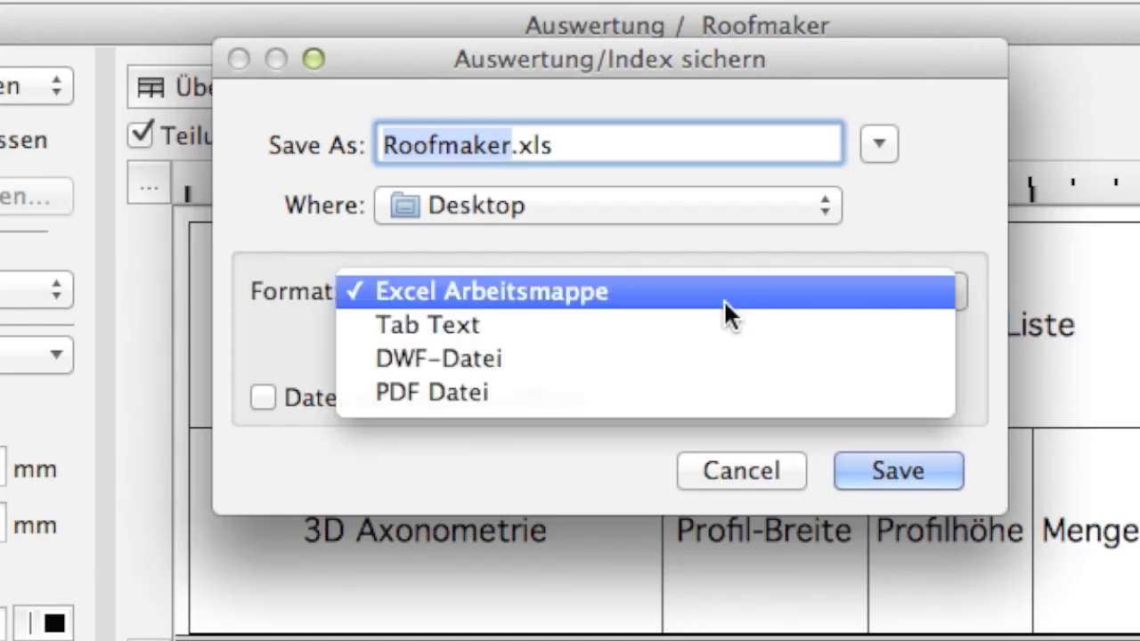
click(695, 400)
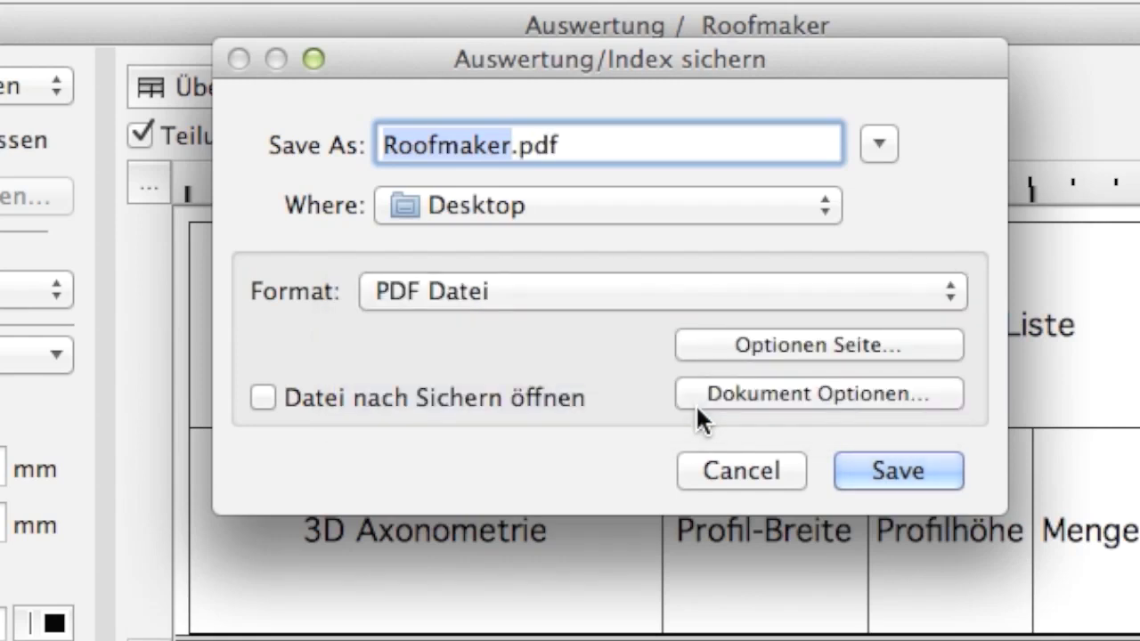
Save Roofmaker.pdf and page through it to the 132-piece, 669,60 m total on page 6.
click(938, 469)
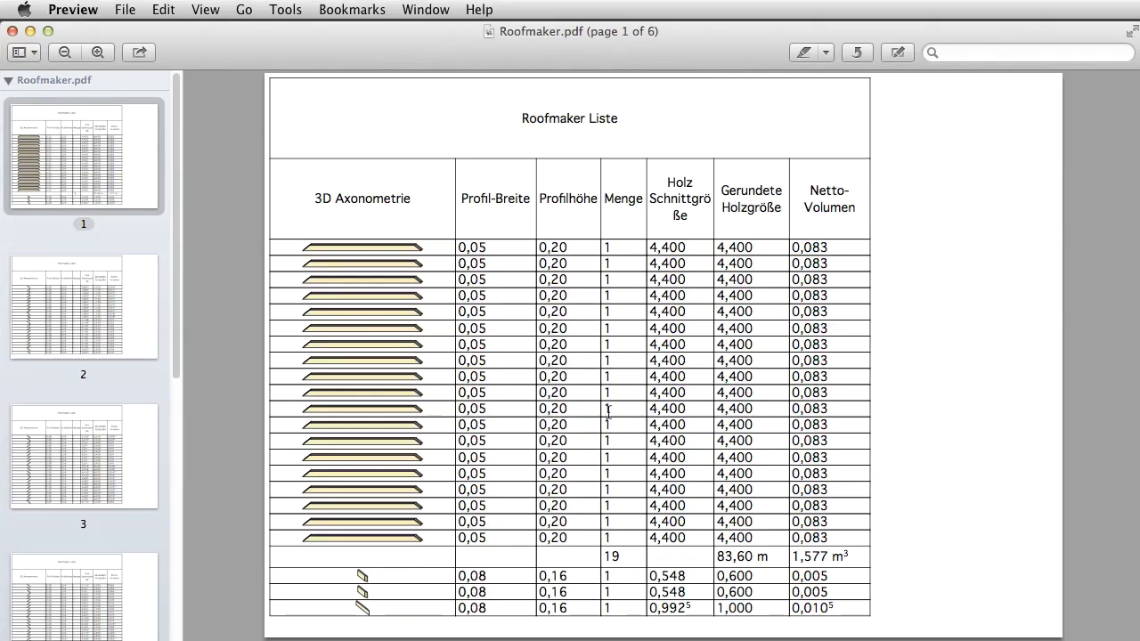
click(134, 313)
click(113, 450)
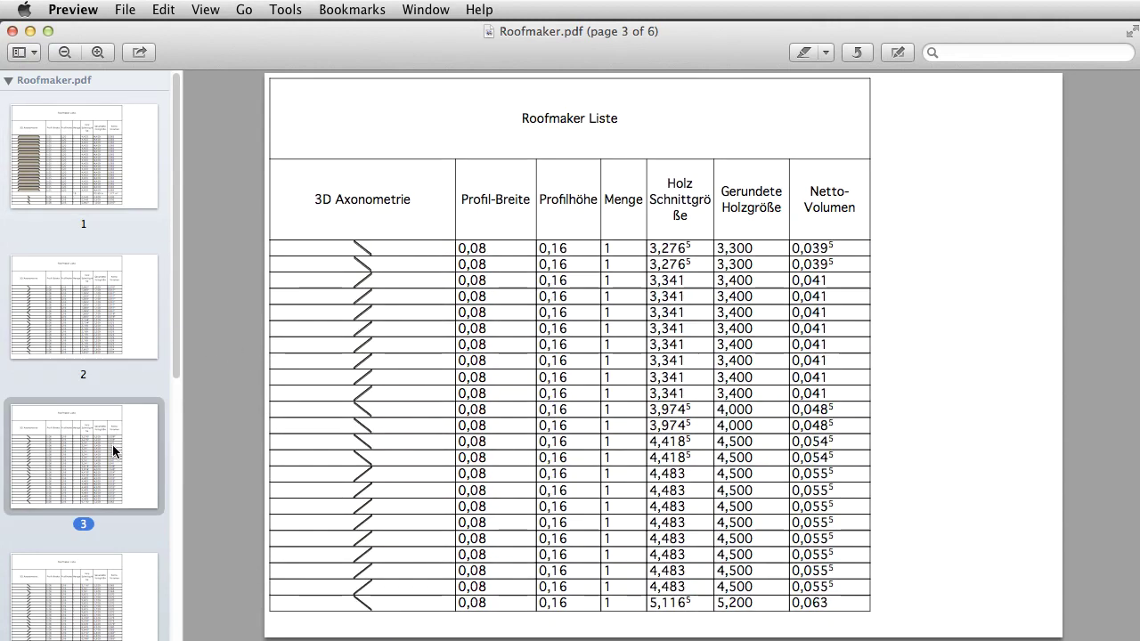
click(104, 585)
scroll(109, 561, down, 5)
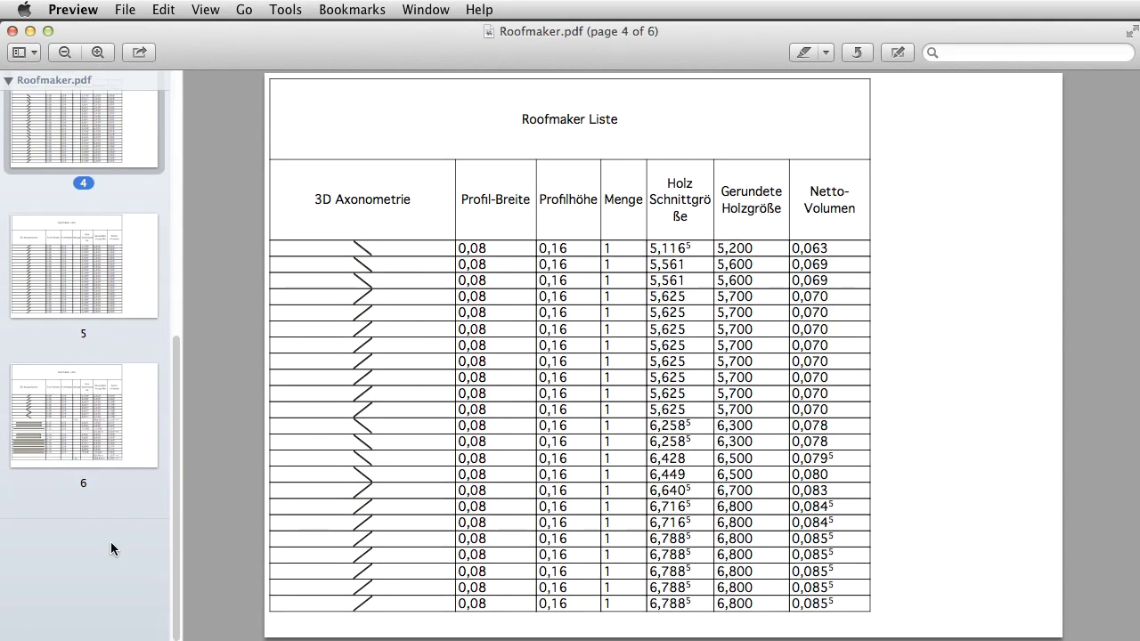
click(145, 447)
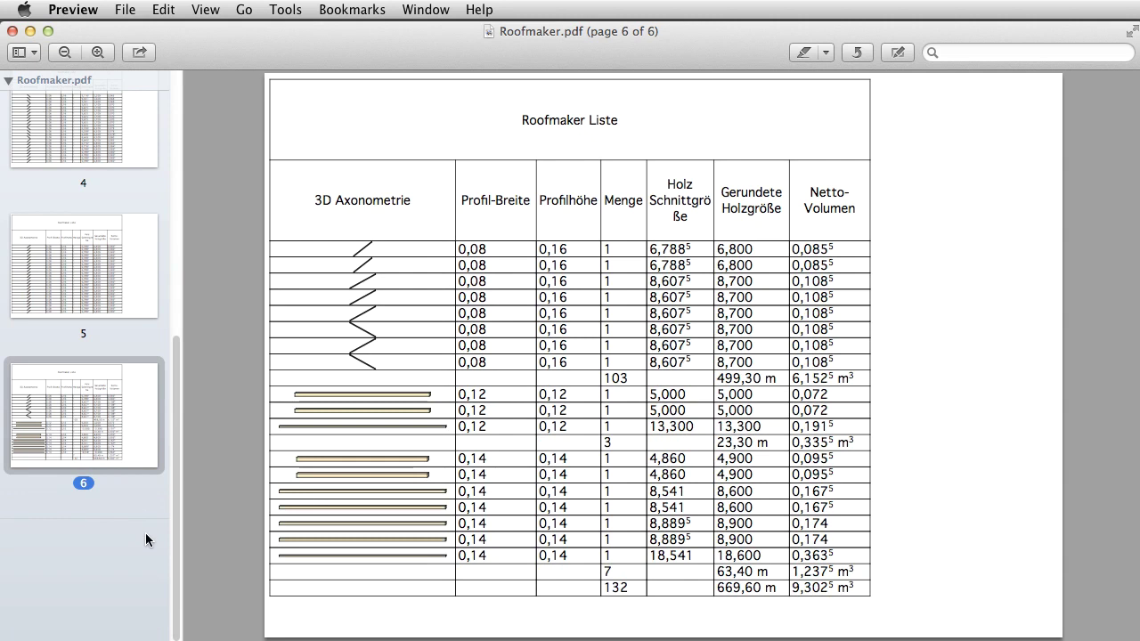